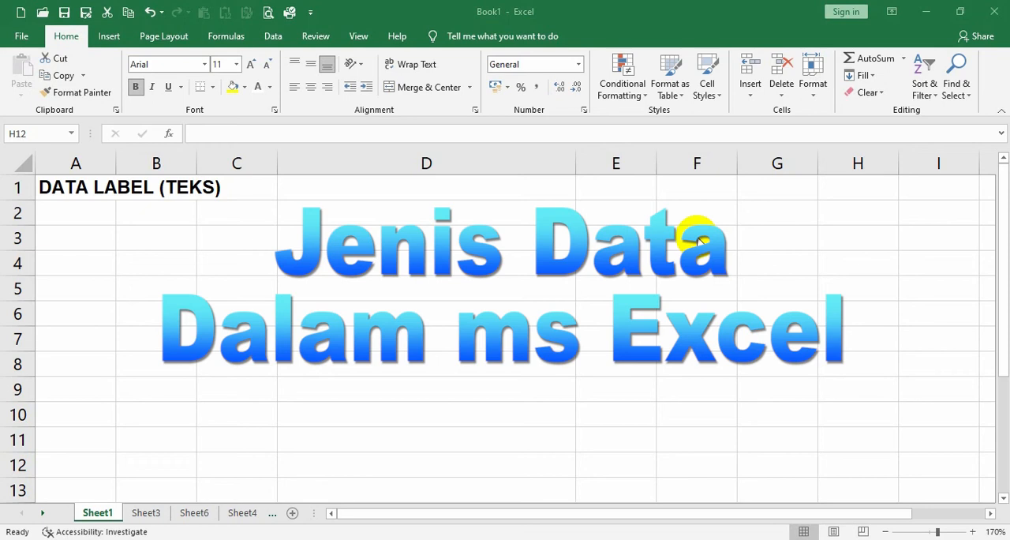
Show the label in D3 by confirming an empty entry in F3, and left-align it.
{"action": "left_click", "coordinate": [697, 237]}
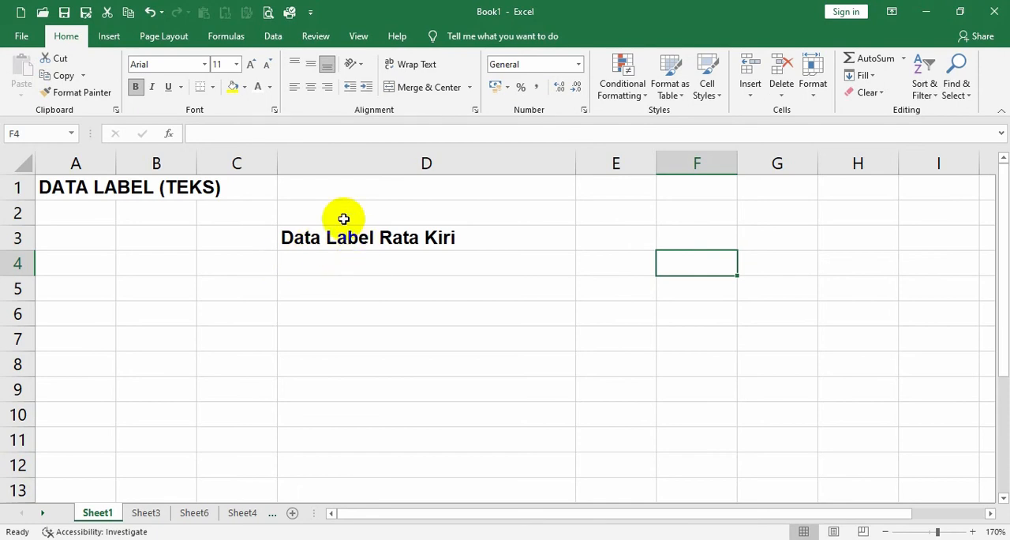
{"action": "left_click", "coordinate": [339, 151]}
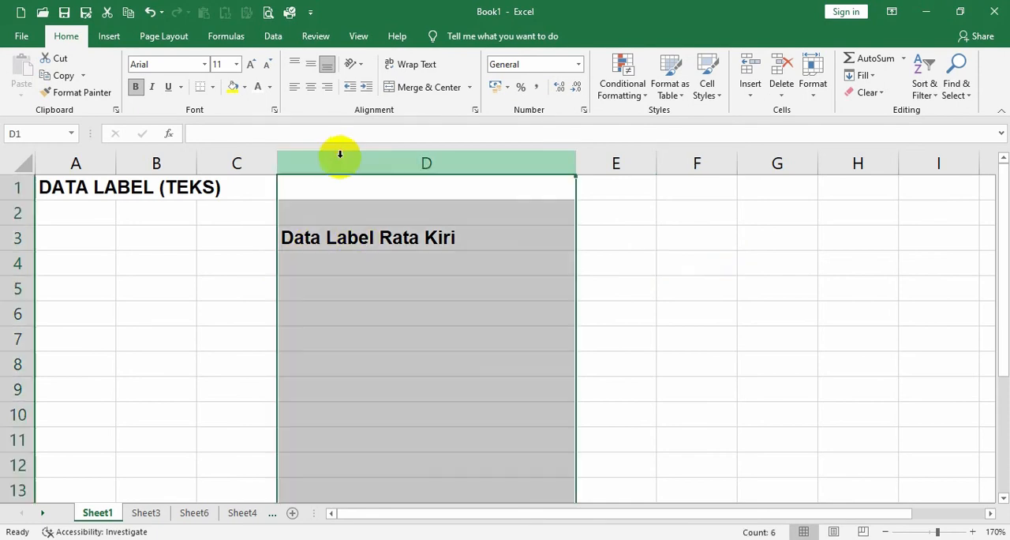
{"action": "left_click", "coordinate": [351, 240]}
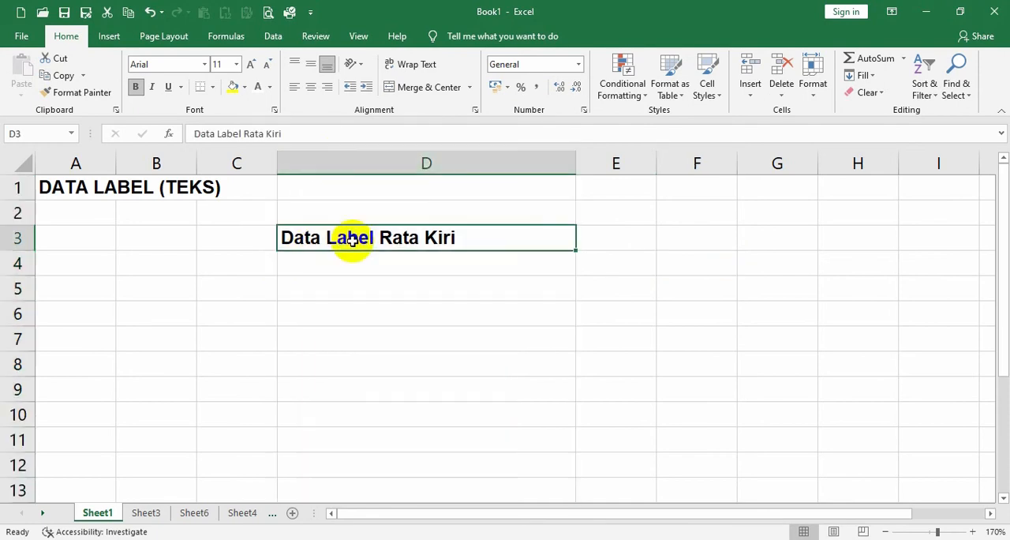
{"action": "left_click", "coordinate": [298, 90]}
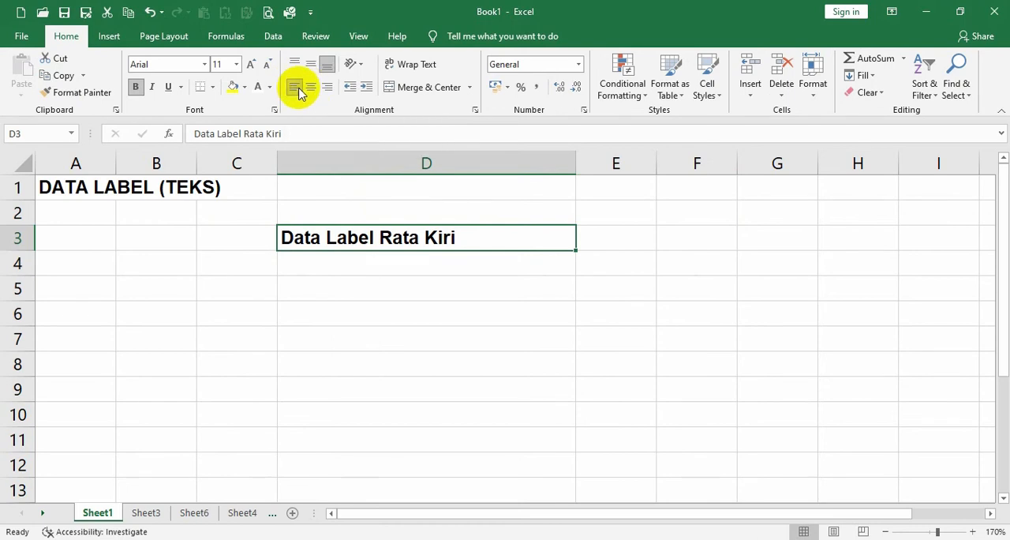
Show the label in D4 by confirming an empty entry in F4, and center it.
{"action": "left_click", "coordinate": [706, 266]}
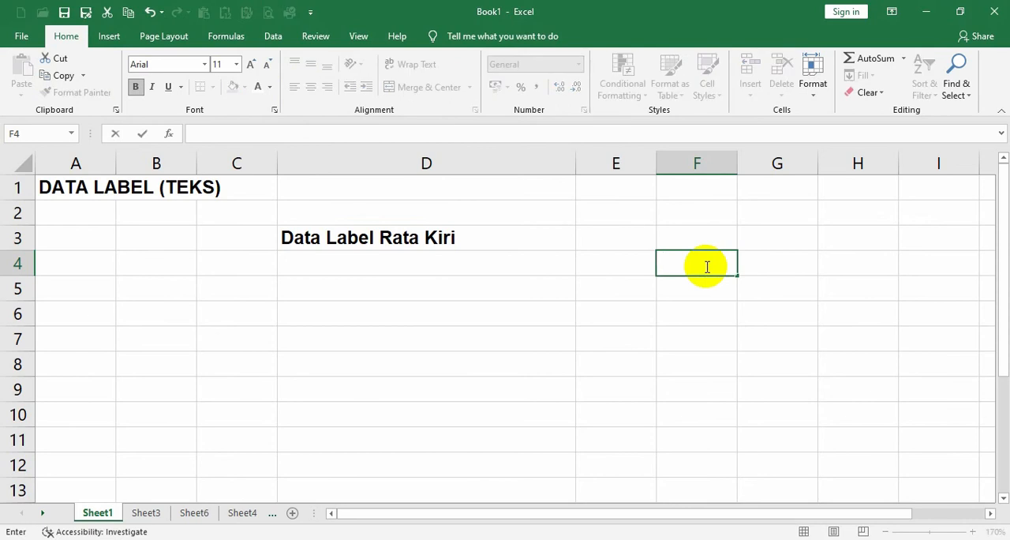
{"action": "key", "text": "Return"}
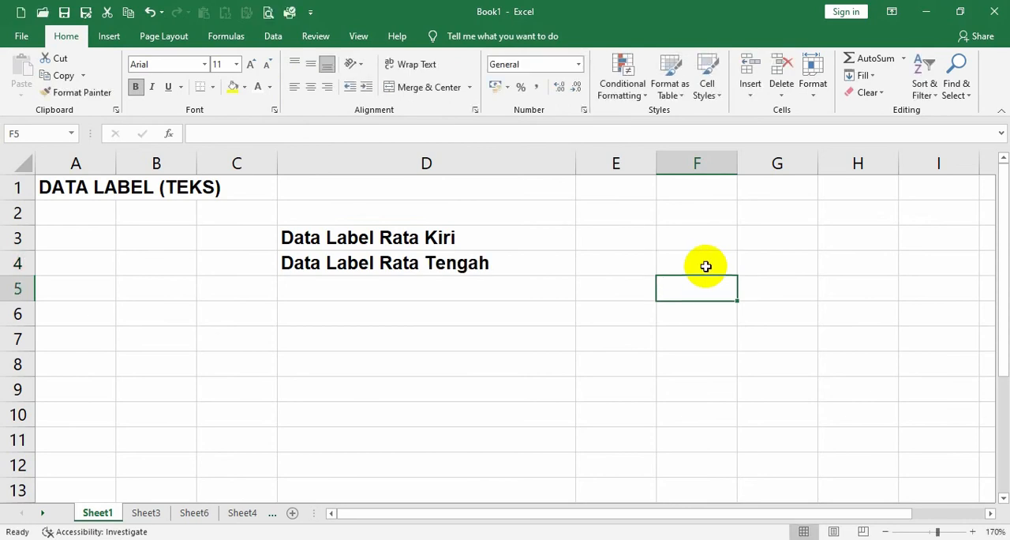
{"action": "left_click", "coordinate": [469, 263]}
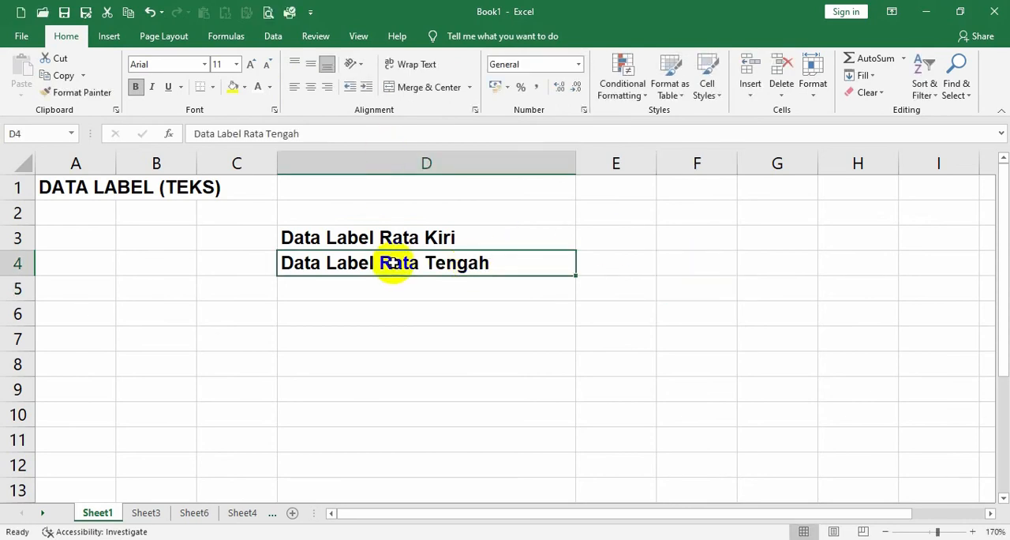
{"action": "left_click", "coordinate": [313, 88]}
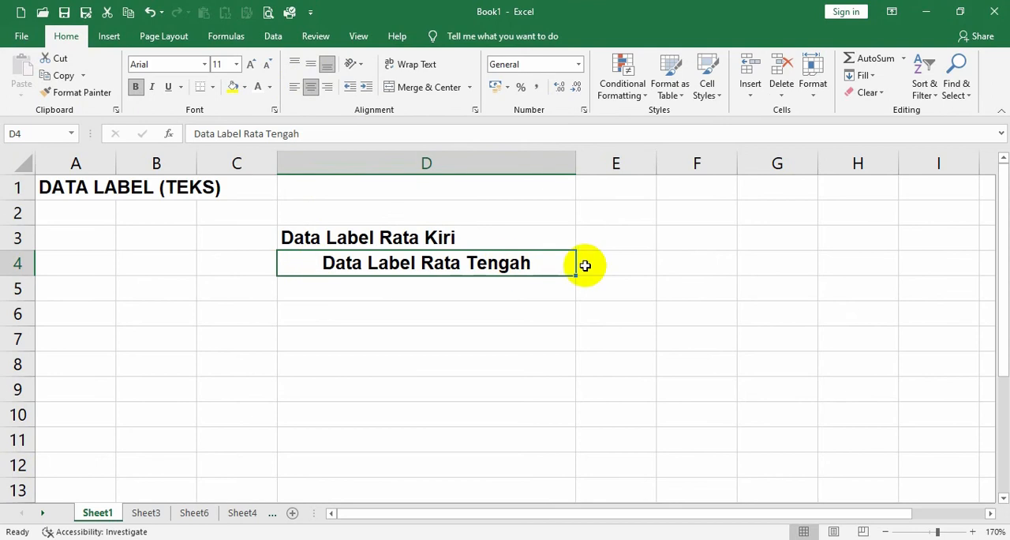
Show the label in D5 by confirming an empty entry in F5, and right-align it.
{"action": "left_click", "coordinate": [463, 292]}
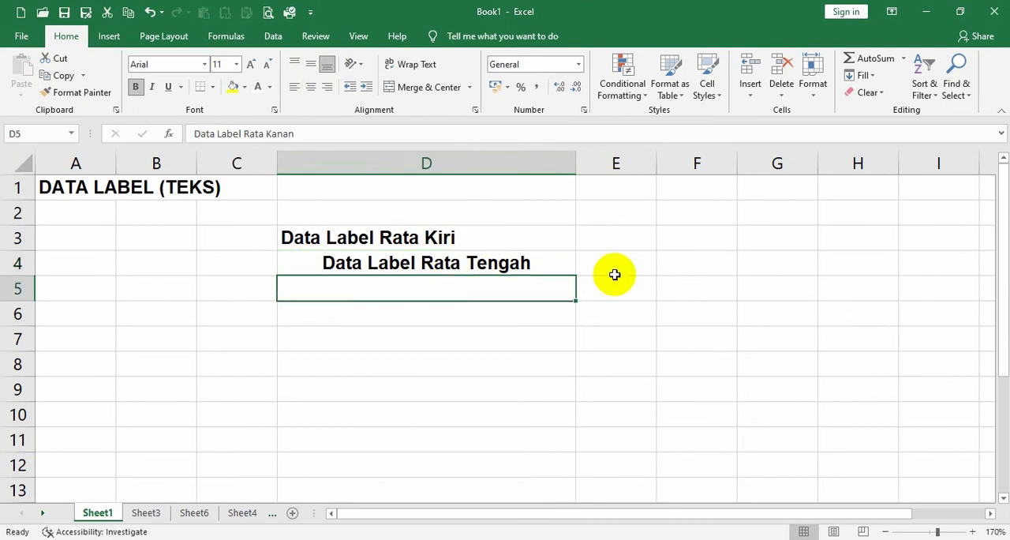
{"action": "left_click", "coordinate": [685, 284]}
{"action": "double_click", "coordinate": [685, 284]}
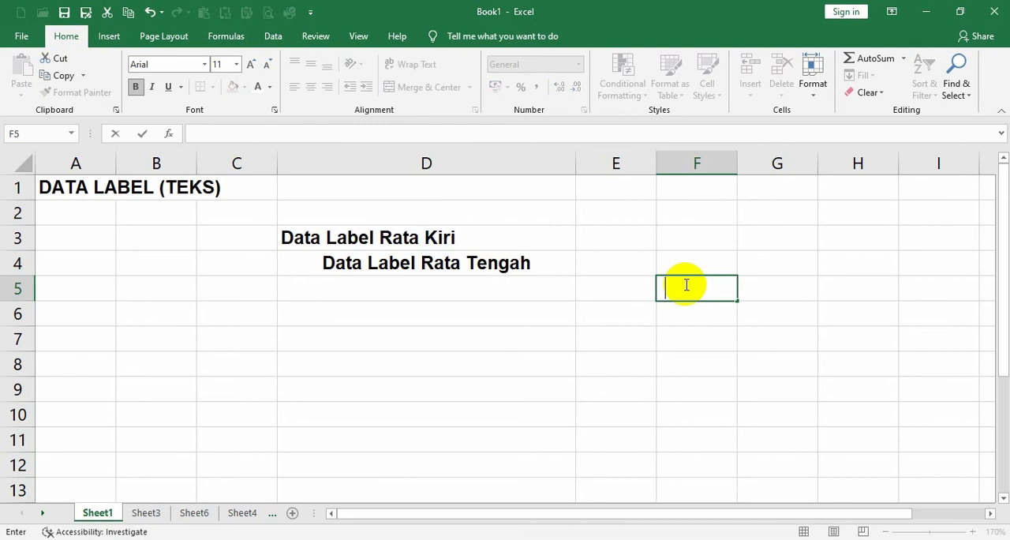
{"action": "key", "text": "Return"}
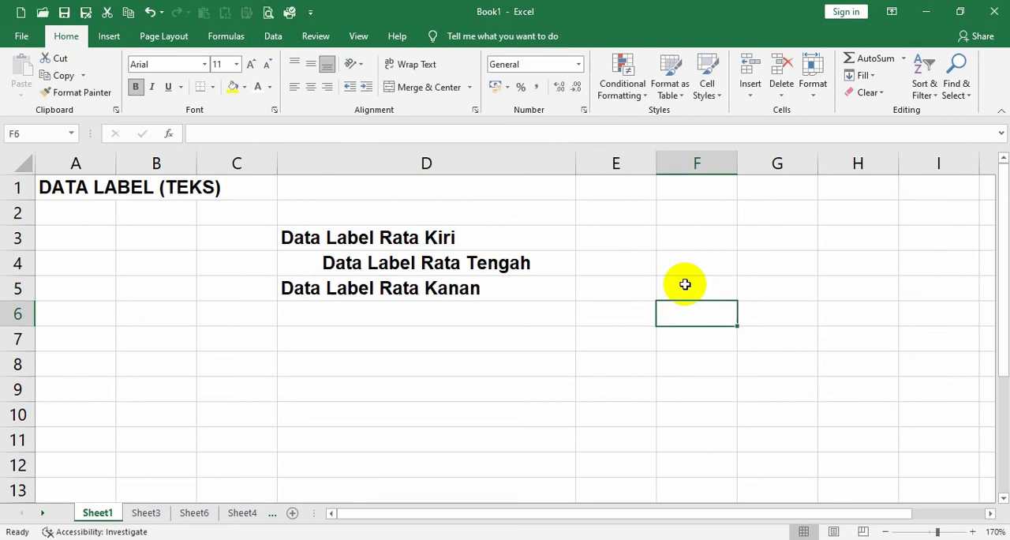
{"action": "left_click", "coordinate": [453, 292]}
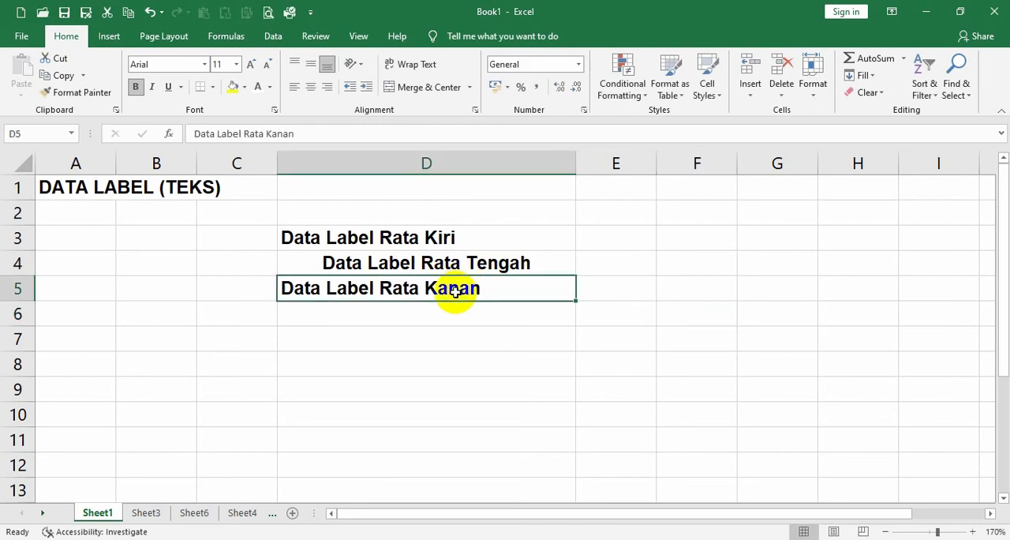
{"action": "left_click", "coordinate": [329, 87]}
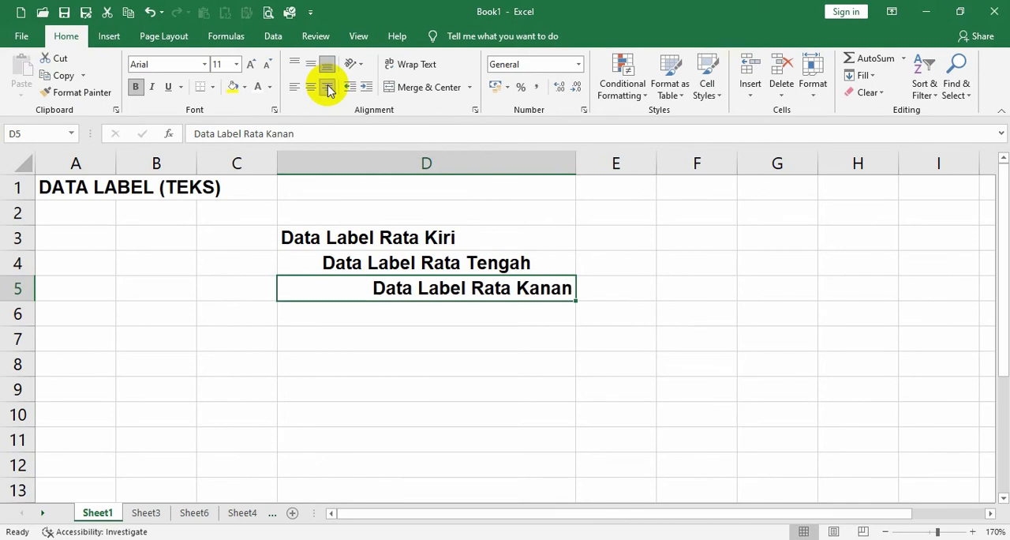
{"action": "left_click", "coordinate": [353, 236]}
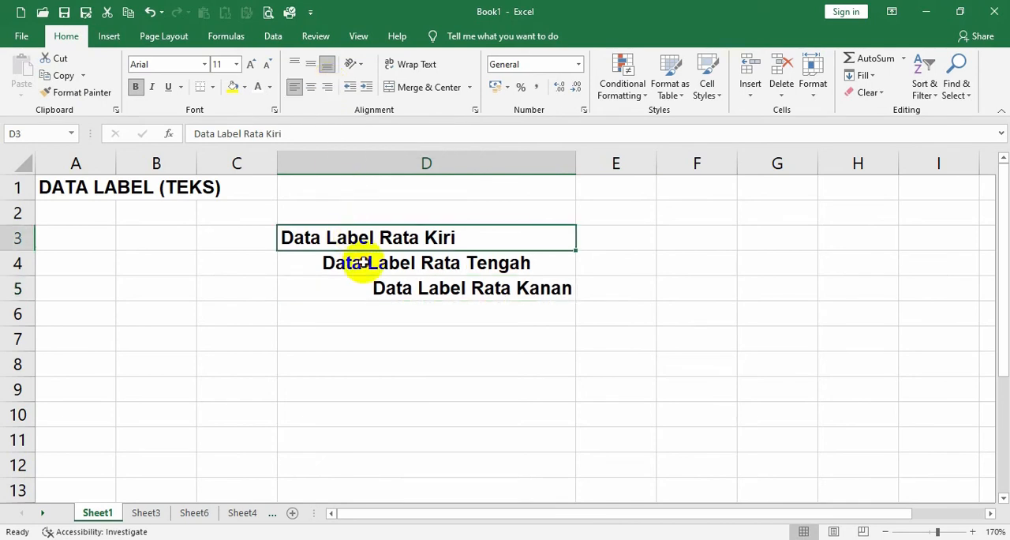
{"action": "left_click", "coordinate": [361, 262]}
{"action": "left_click", "coordinate": [392, 291]}
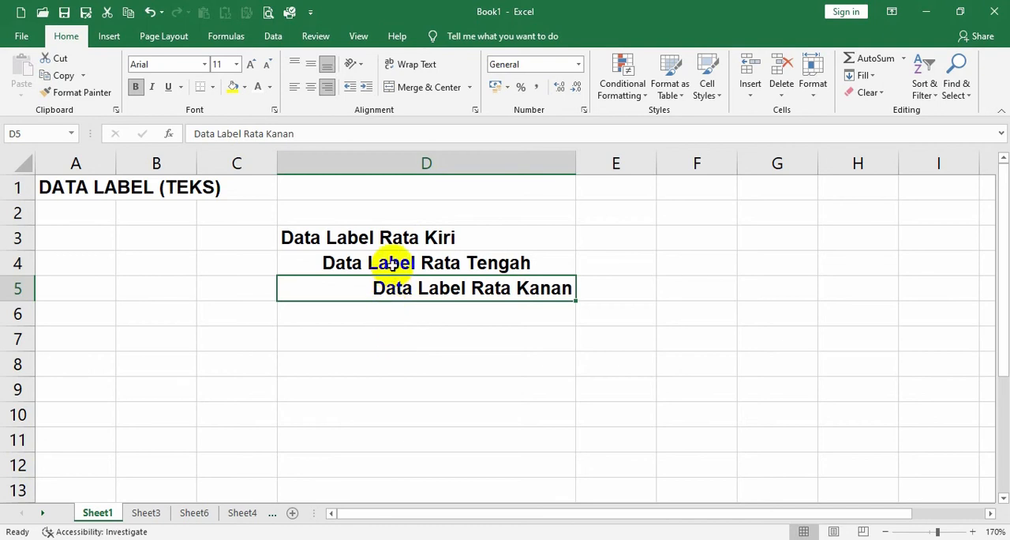
Enter "angka 1567" in D7 and make it visible by confirming an empty entry in F7.
{"action": "left_click", "coordinate": [395, 342]}
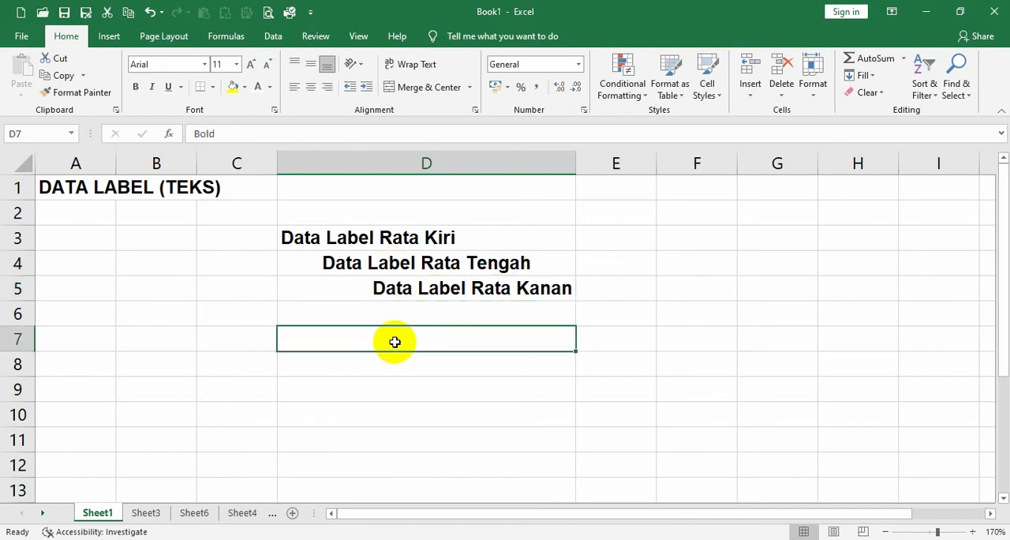
{"action": "type", "text": "angka"}
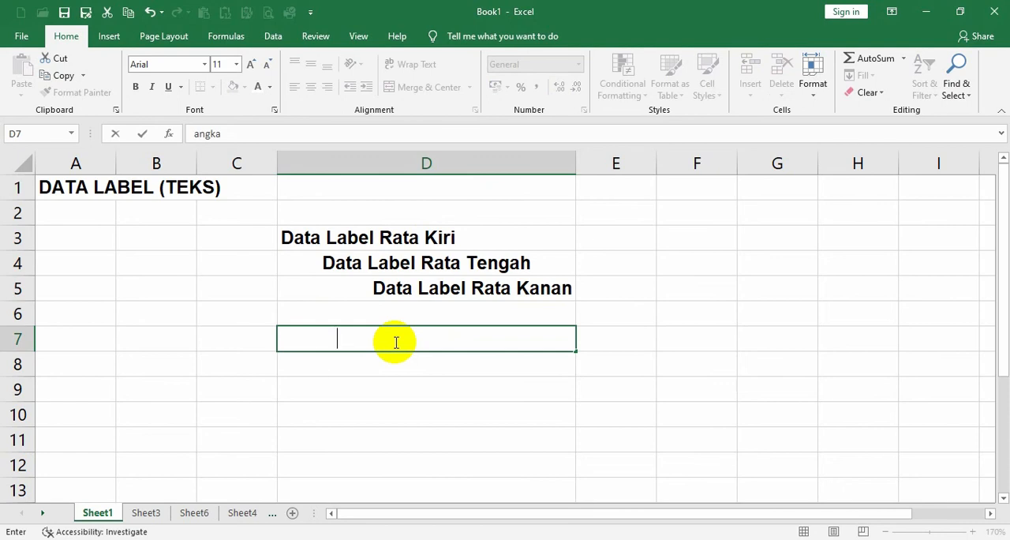
{"action": "type", "text": " 1567"}
{"action": "key", "text": "Return"}
{"action": "left_click", "coordinate": [395, 342]}
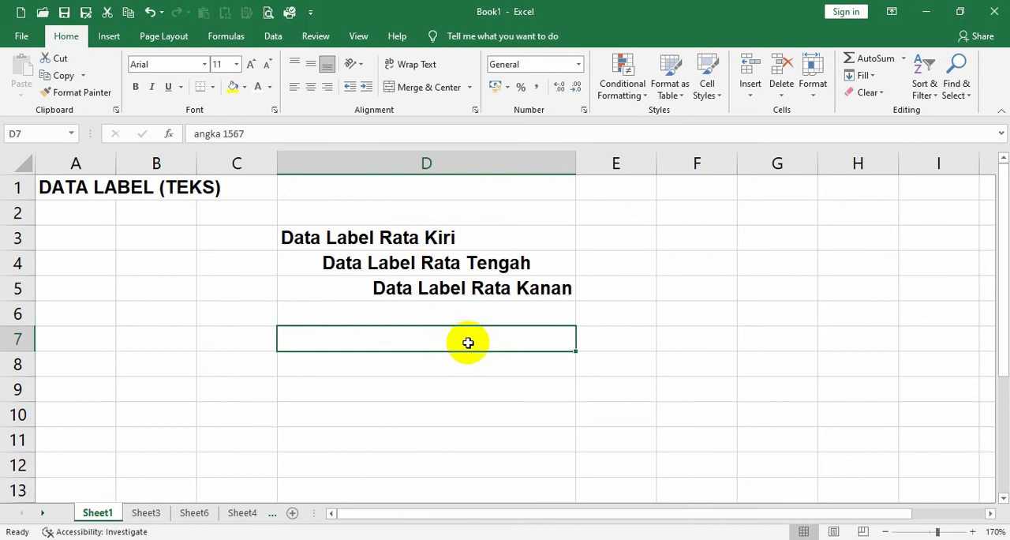
{"action": "left_click", "coordinate": [699, 350]}
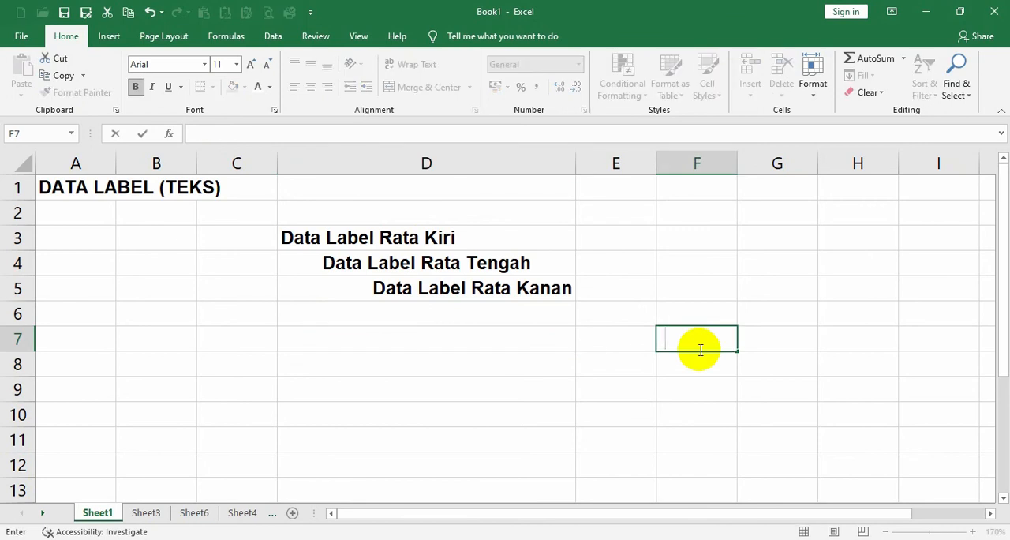
{"action": "left_click", "coordinate": [688, 357]}
{"action": "left_click", "coordinate": [351, 338]}
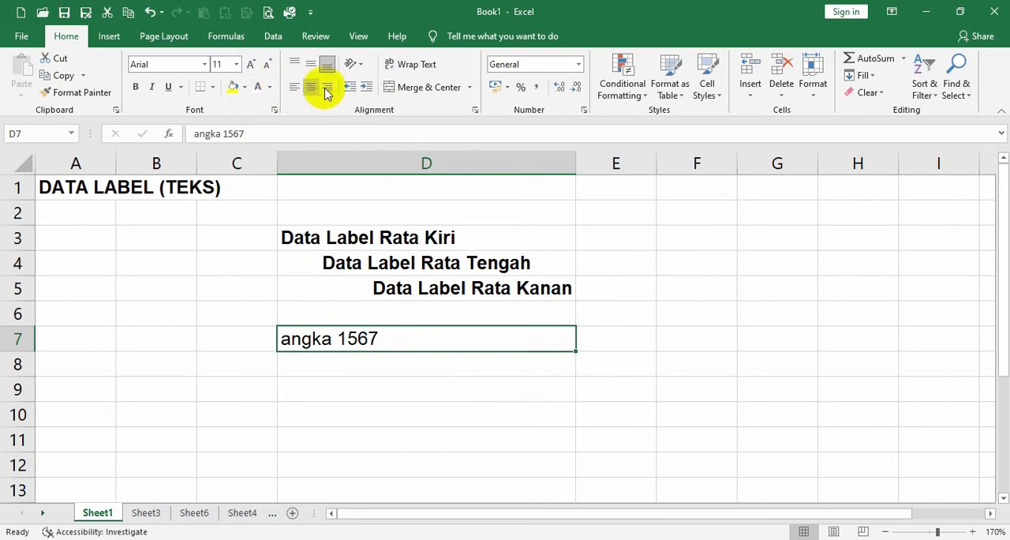
Enter the text "Nama Saya" in cell A6.
{"action": "left_click", "coordinate": [703, 262]}
{"action": "key", "text": "ctrl+b"}
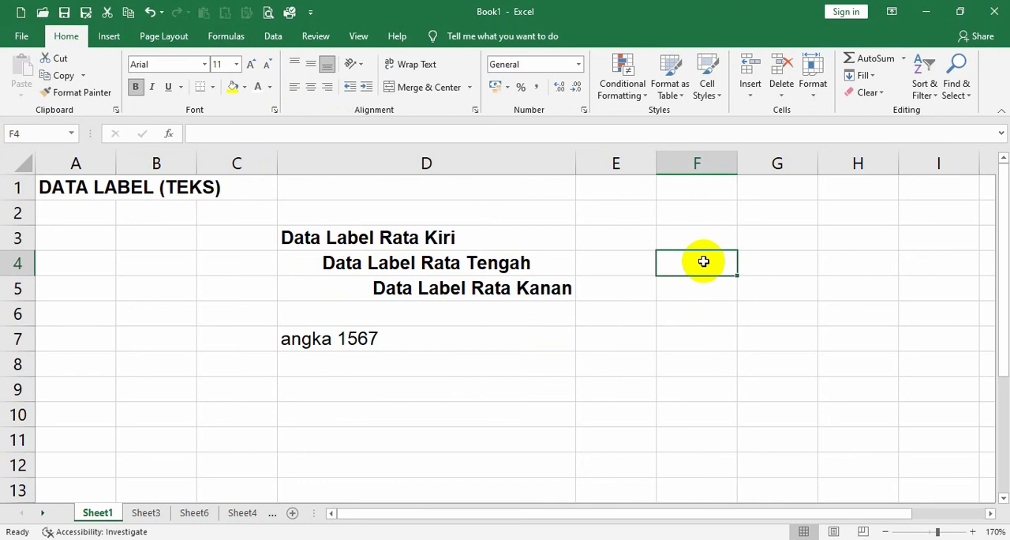
{"action": "left_click", "coordinate": [86, 319]}
{"action": "type", "text": "Nama"}
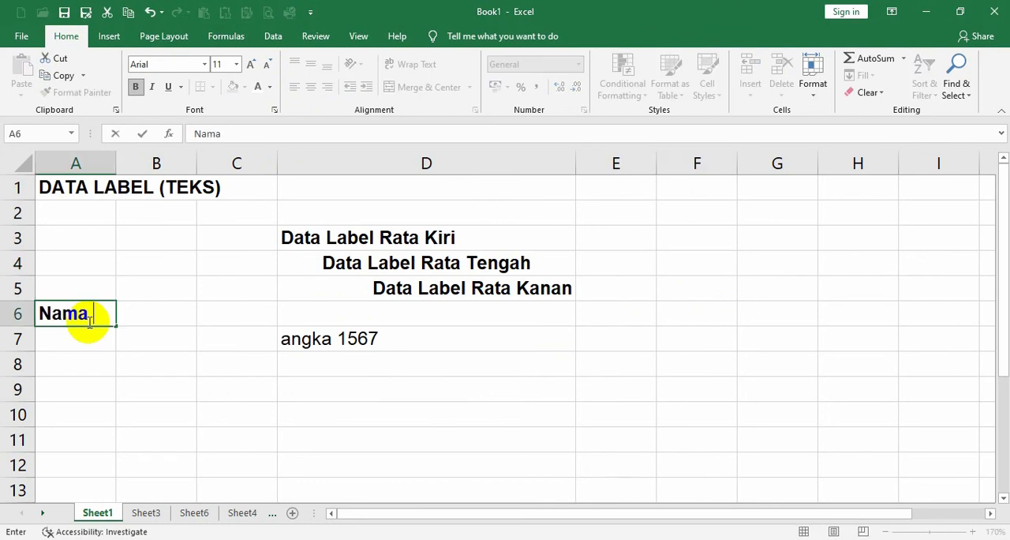
{"action": "type", "text": " Saya"}
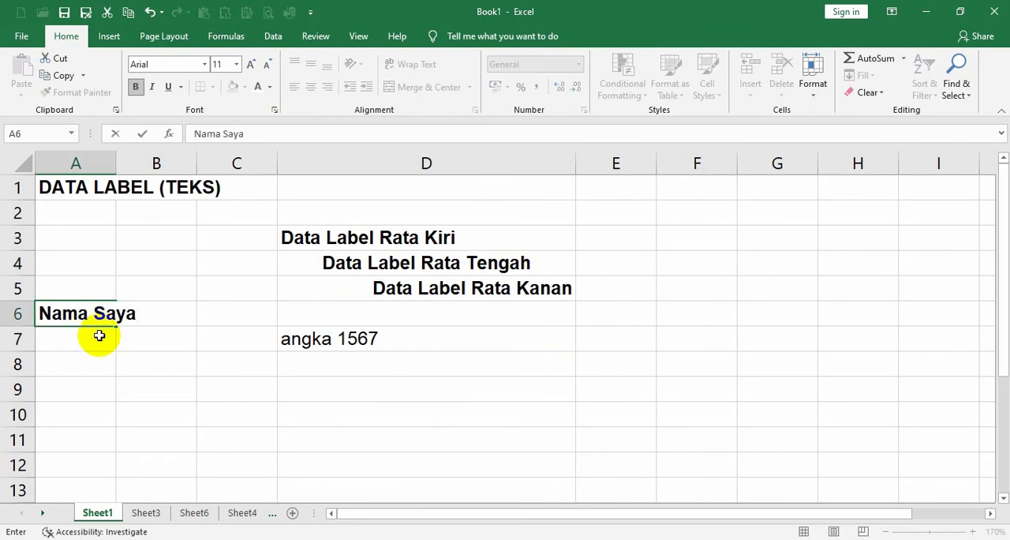
{"action": "left_click", "coordinate": [92, 366]}
{"action": "left_click", "coordinate": [61, 313]}
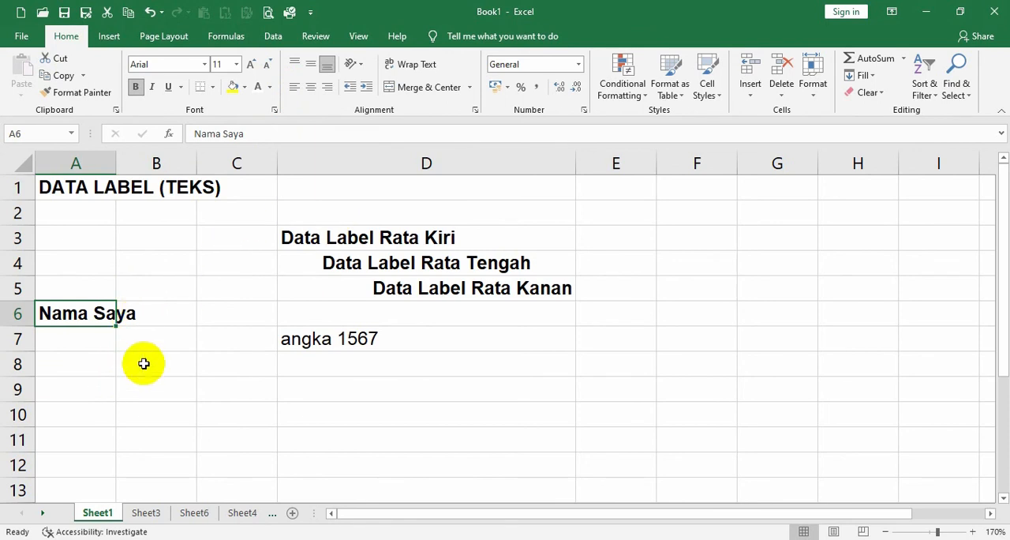
On Sheet3, show the "Numeric (Angka)" label in C3 by confirming an empty entry in A3.
{"action": "left_click", "coordinate": [146, 513]}
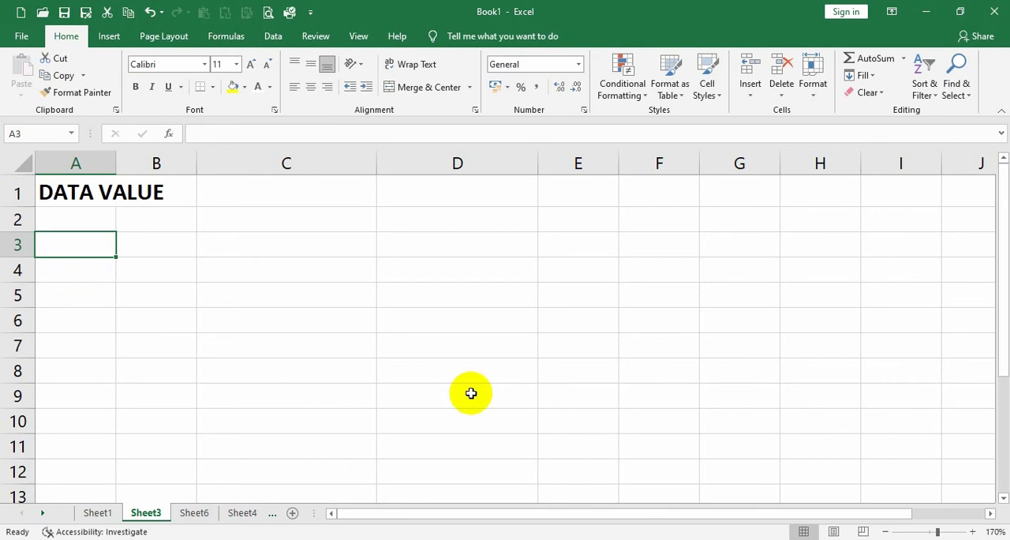
{"action": "type", "text": "Numeric (Angka)"}
{"action": "key", "text": "Return"}
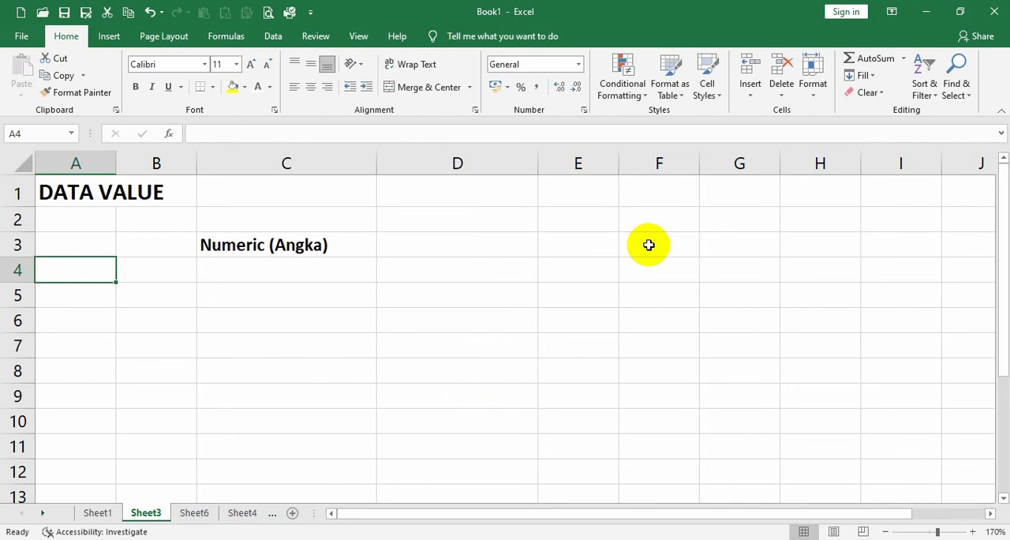
Enter 85000 in D3 and 60000 in E3 as the numeric sample values.
{"action": "left_click", "coordinate": [502, 243]}
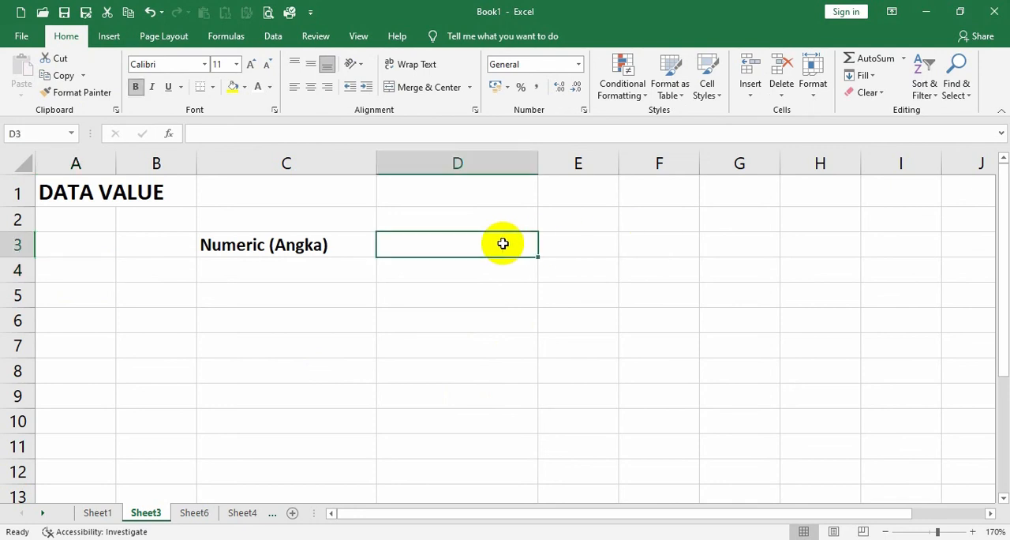
{"action": "type", "text": "85000"}
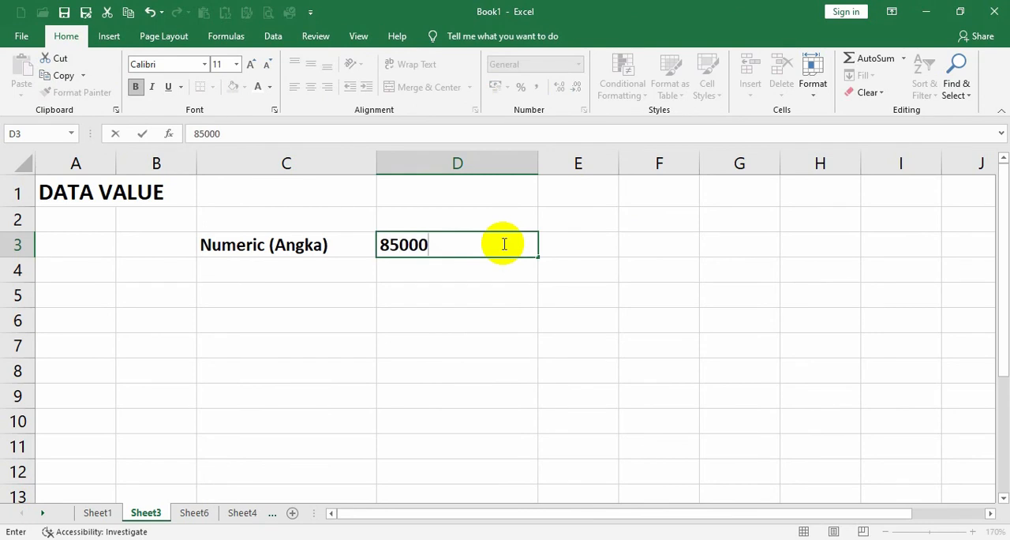
{"action": "key", "text": "Return"}
{"action": "left_click", "coordinate": [577, 244]}
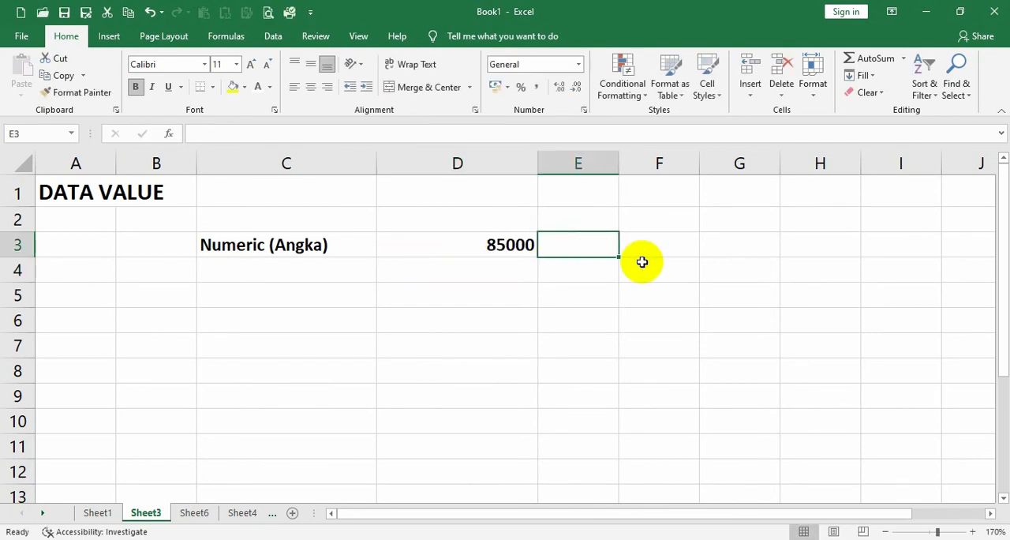
{"action": "type", "text": "60000"}
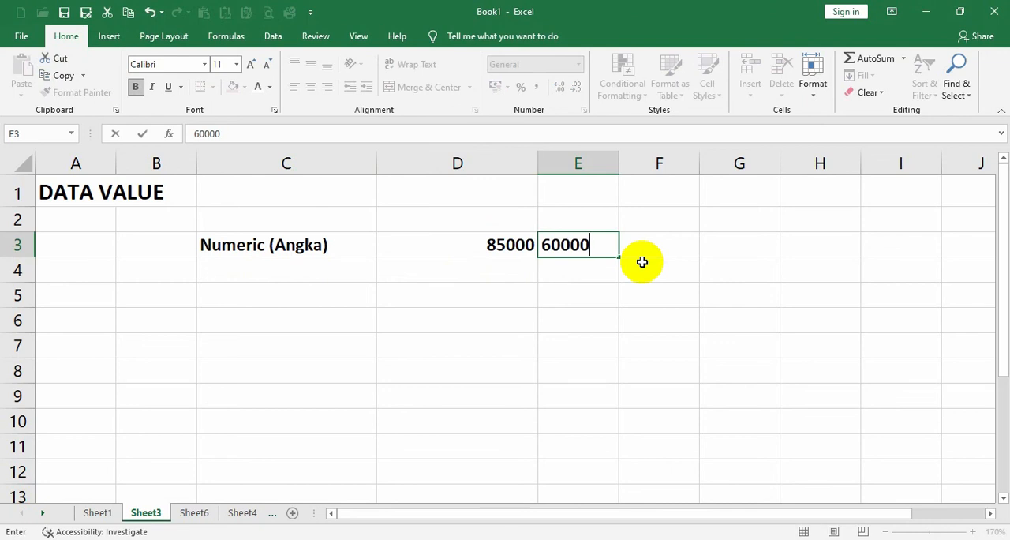
{"action": "key", "text": "Return"}
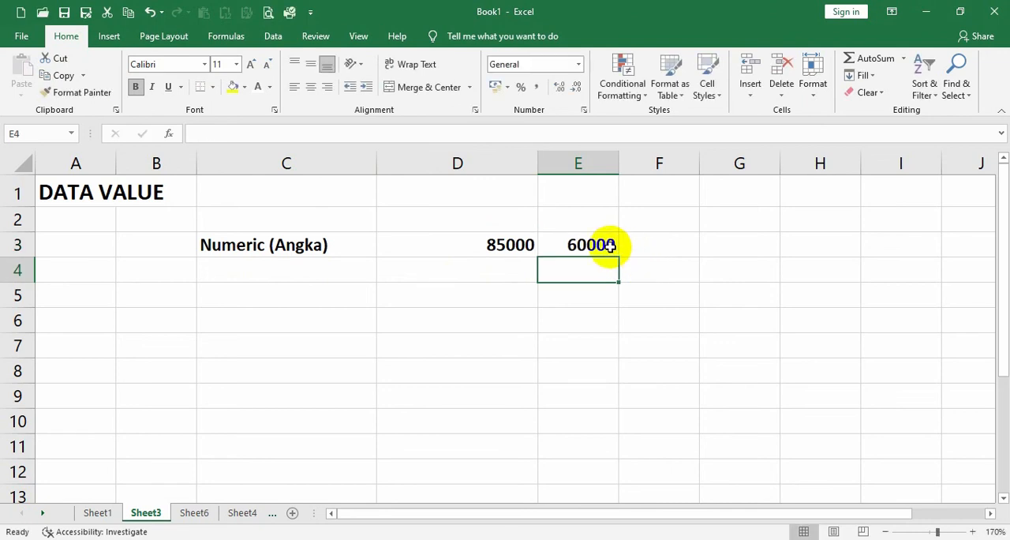
Show the "Formula (Rumus)" label in C4 by confirming an empty entry in A4.
{"action": "left_click", "coordinate": [97, 269]}
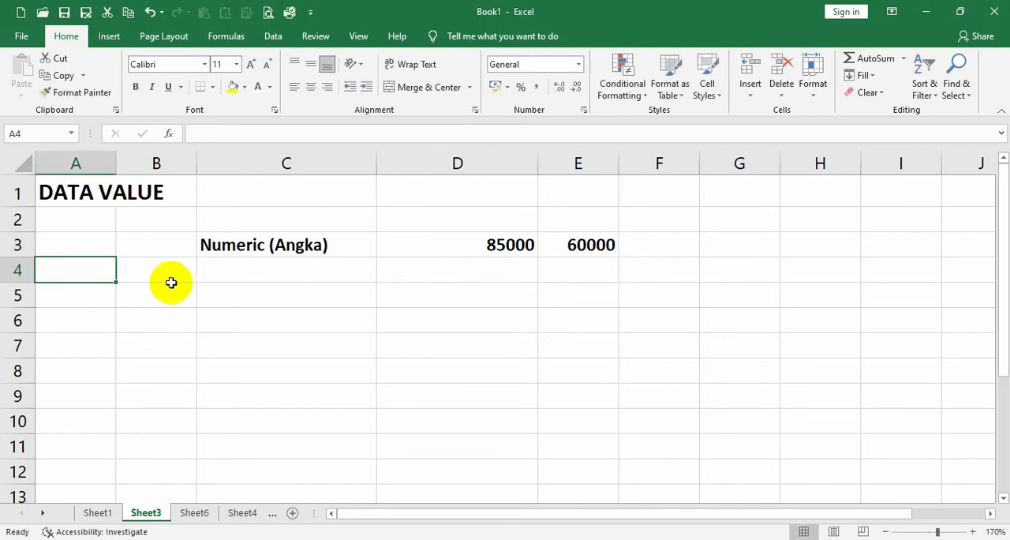
{"action": "type", "text": "Formula (Rumus)"}
{"action": "key", "text": "Return"}
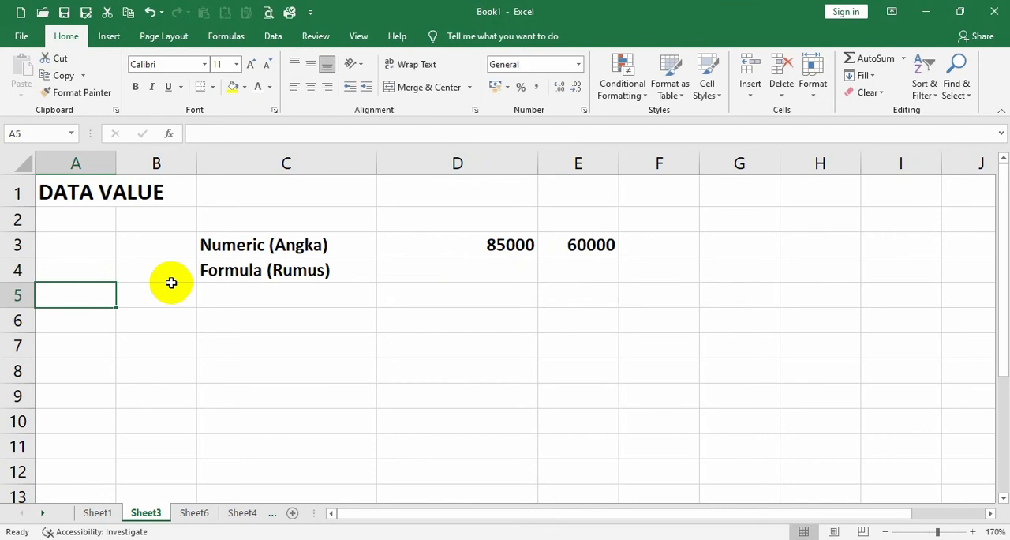
Enter the formula =D3+E3 in cell D4 to add the two numeric sample values, and select the result cell.
{"action": "left_click", "coordinate": [439, 267]}
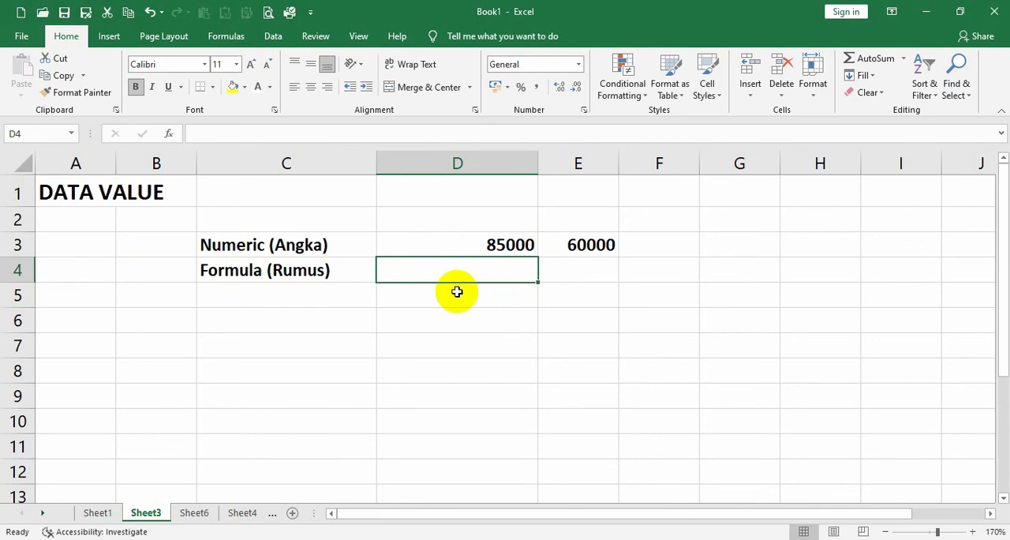
{"action": "type", "text": "="}
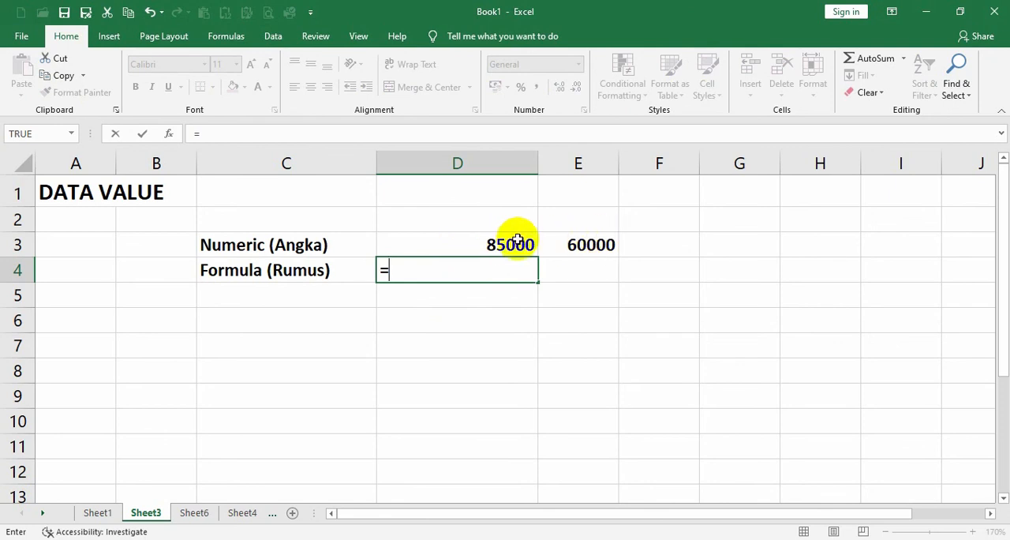
{"action": "left_click", "coordinate": [448, 245]}
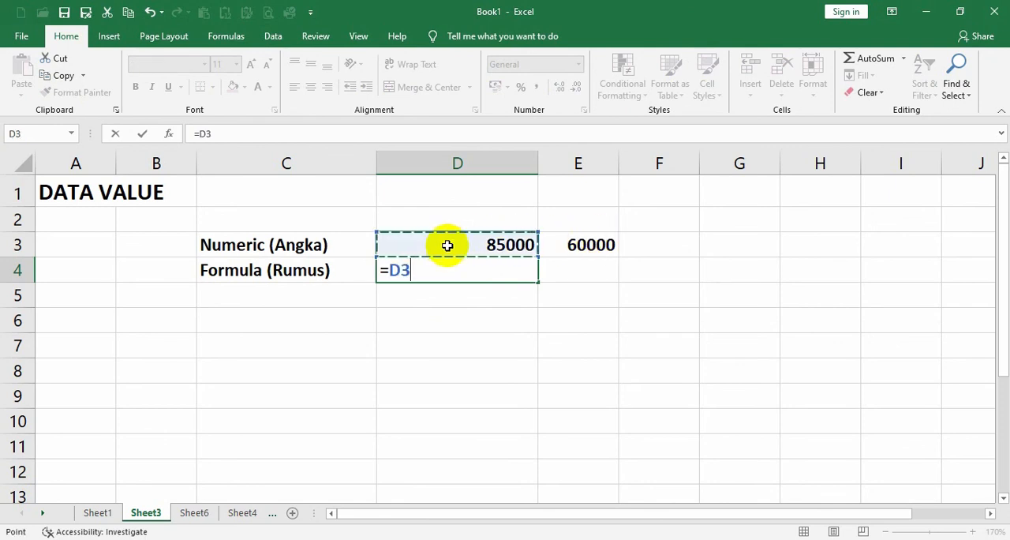
{"action": "type", "text": "+"}
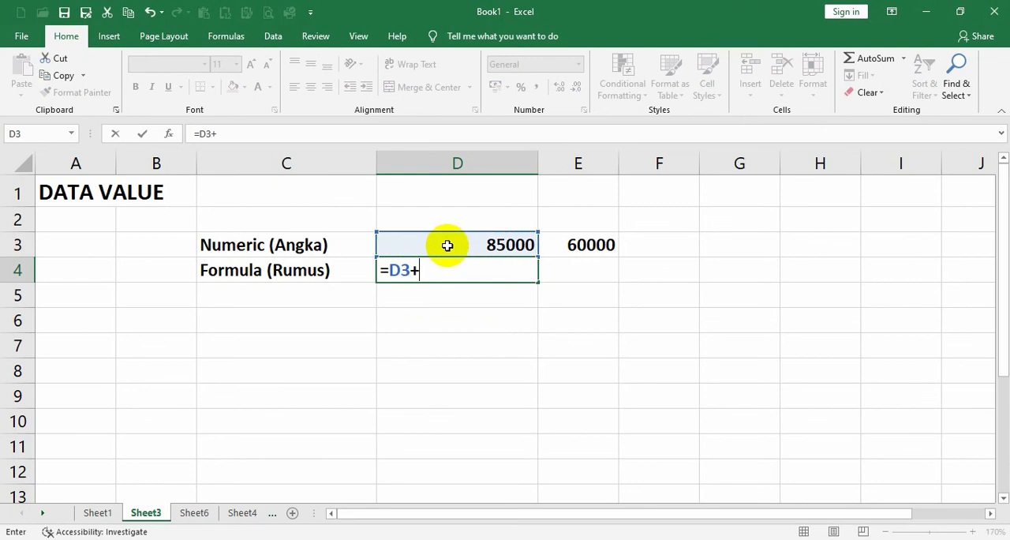
{"action": "left_click", "coordinate": [602, 244]}
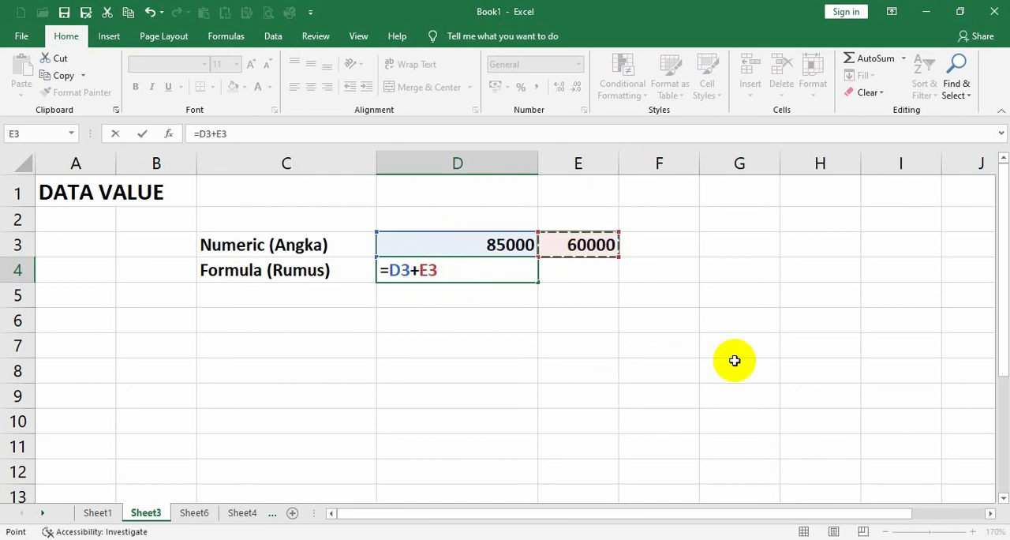
{"action": "key", "text": "Return"}
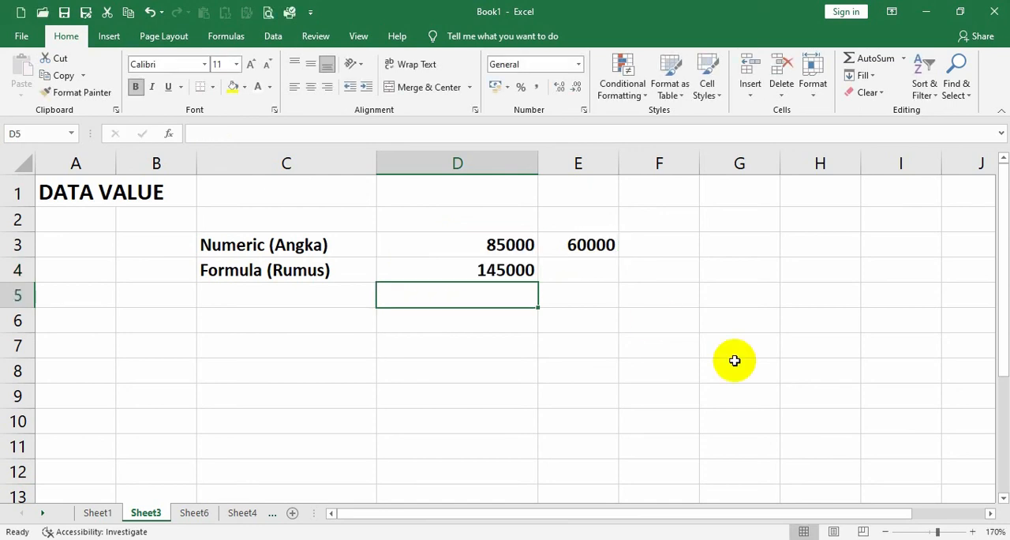
{"action": "left_click", "coordinate": [489, 270]}
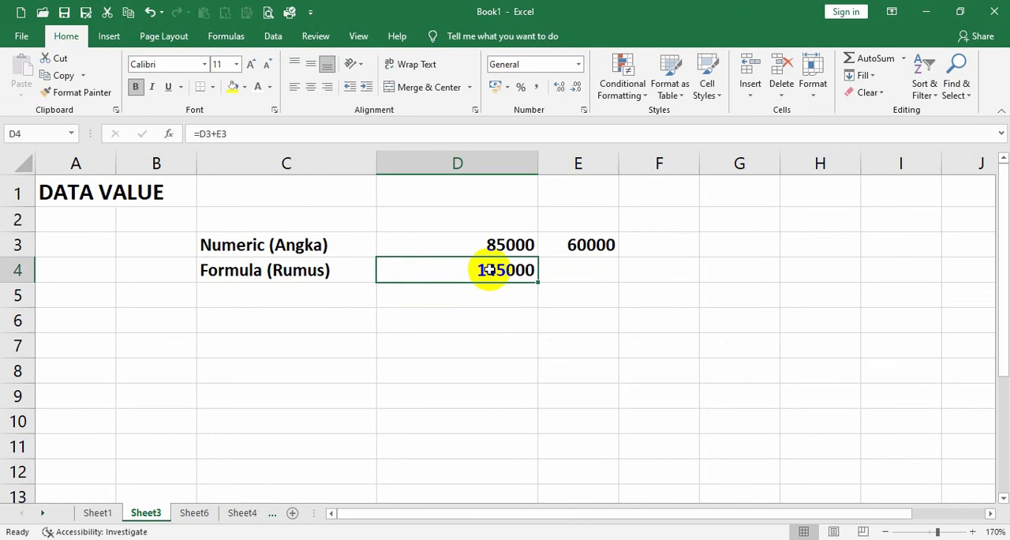
Make the label "Function (Fungsi )" appear in C5 by confirming an entry in A5.
{"action": "left_click", "coordinate": [90, 297]}
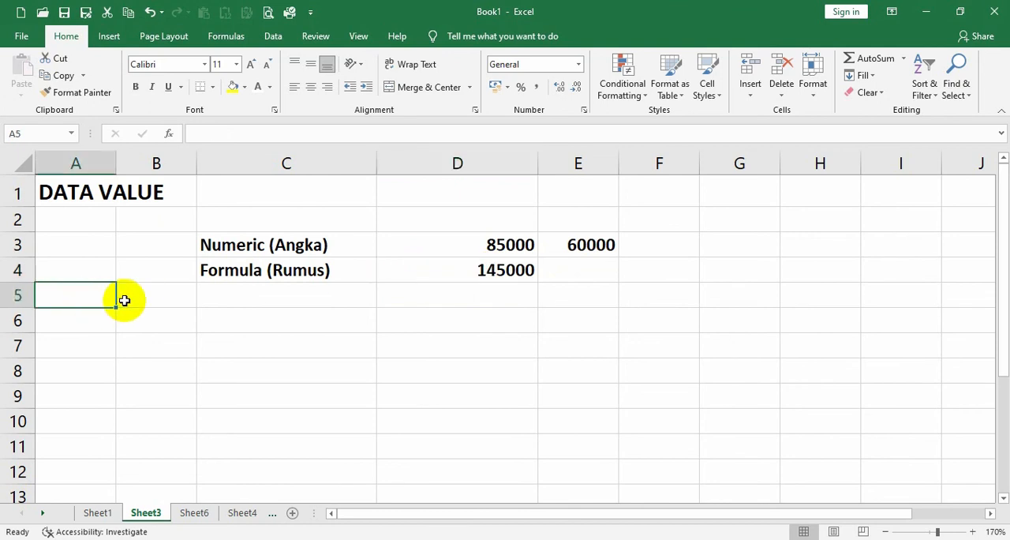
{"action": "type", "text": "Function (Fungsi )"}
{"action": "key", "text": "Return"}
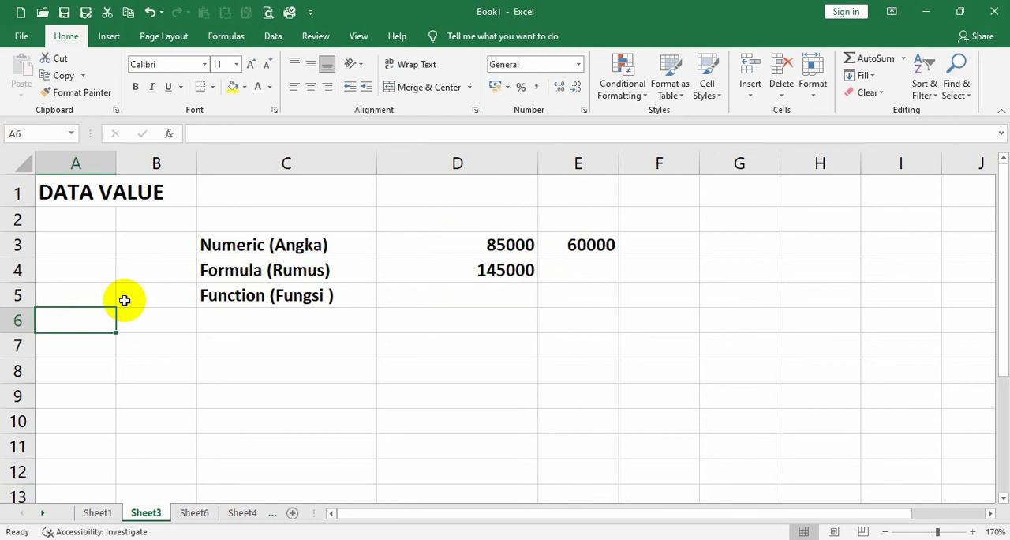
View the Insert Function dialog for cell D5 and dismiss it without inserting a function.
{"action": "left_click", "coordinate": [484, 292]}
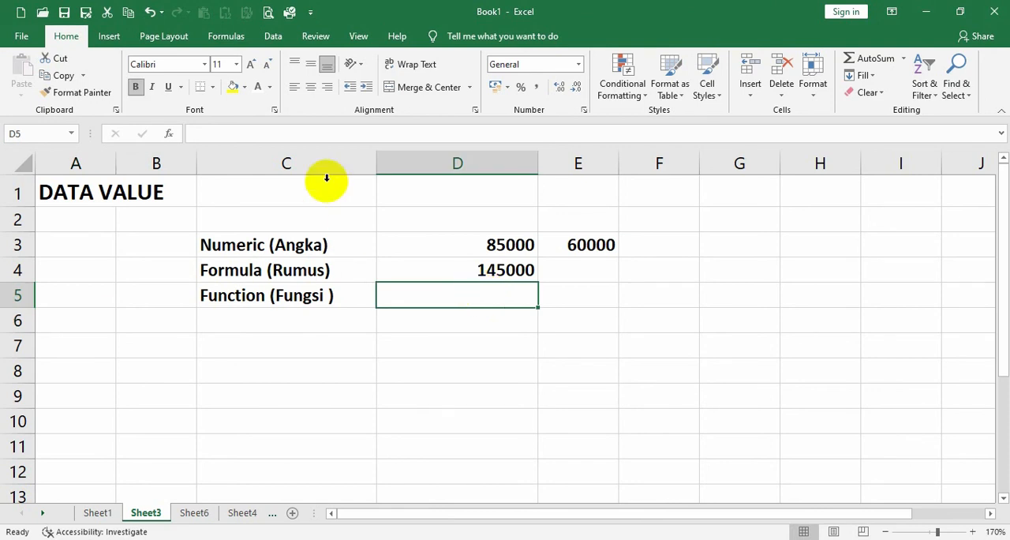
{"action": "left_click", "coordinate": [169, 135]}
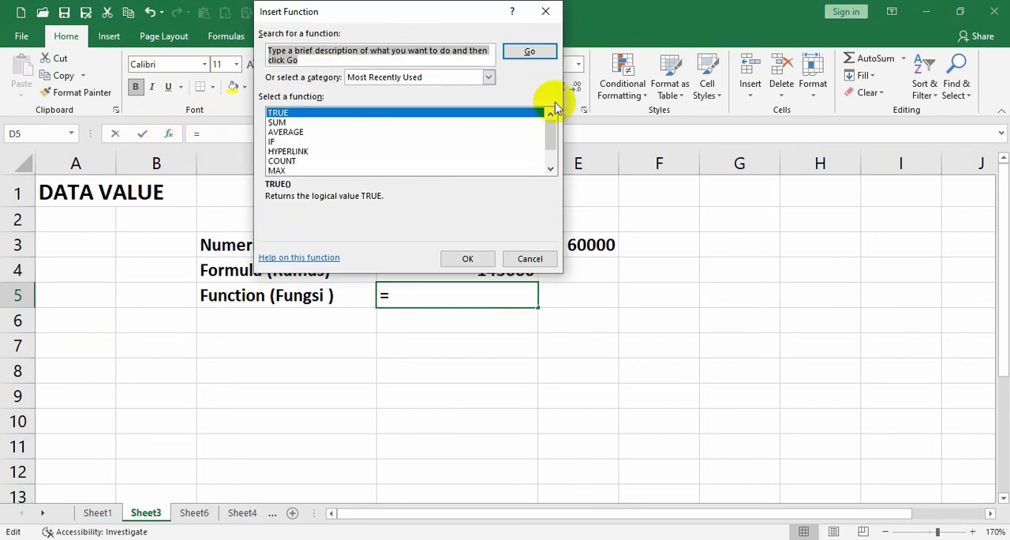
{"action": "left_click", "coordinate": [527, 259]}
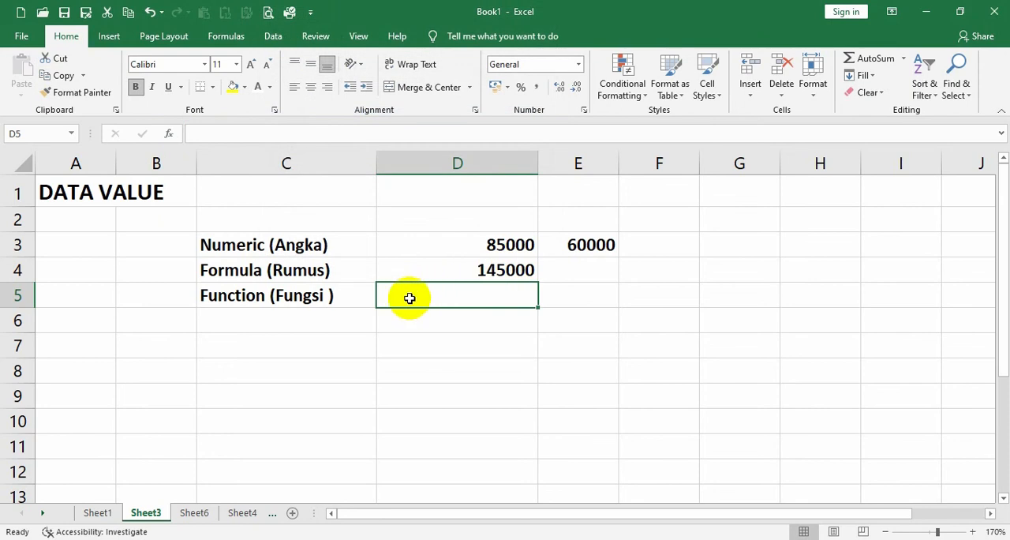
Enter the function =SUM(D3:D4) in cell D5 and select the result cell.
{"action": "type", "text": "="}
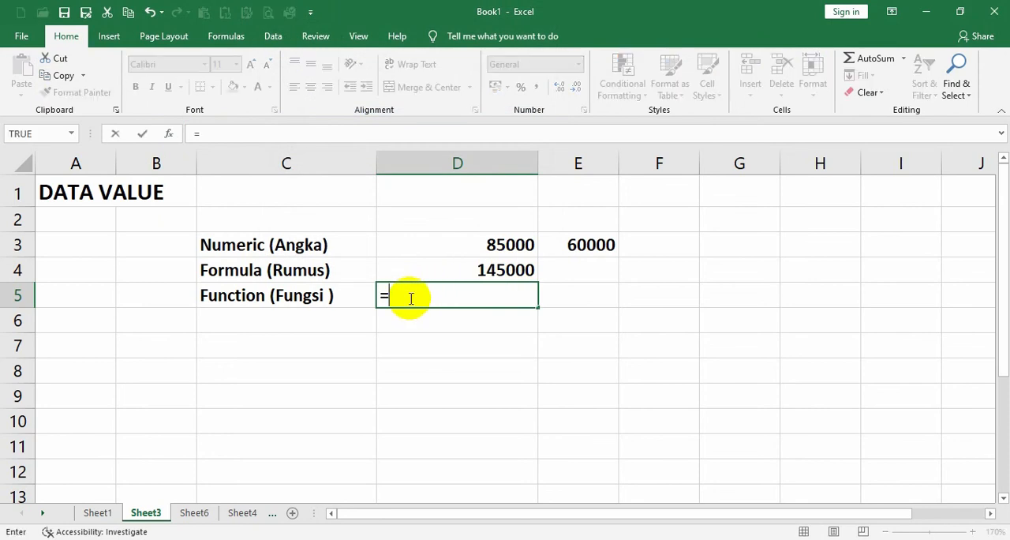
{"action": "type", "text": "sum"}
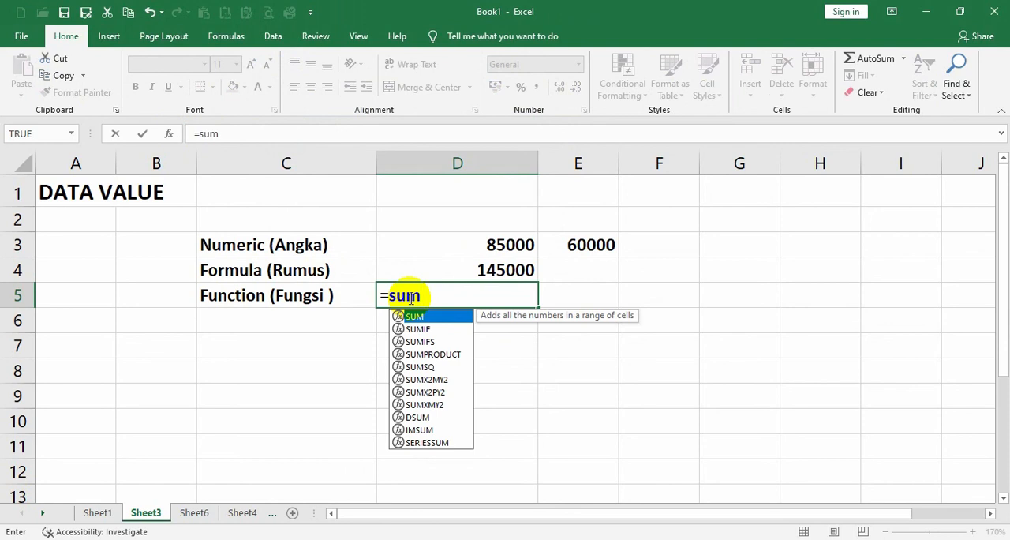
{"action": "type", "text": "("}
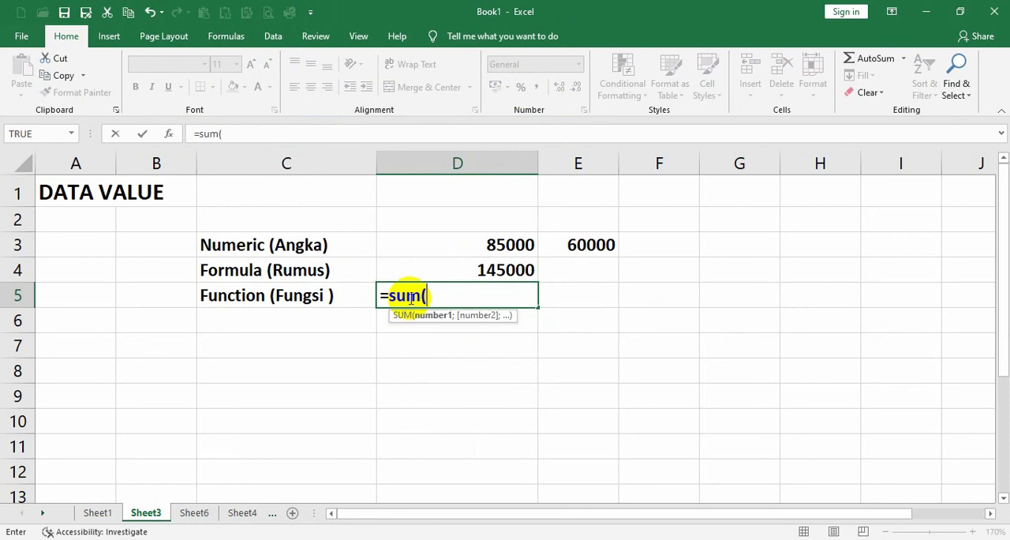
{"action": "left_click_drag", "start_coordinate": [444, 244], "coordinate": [444, 269]}
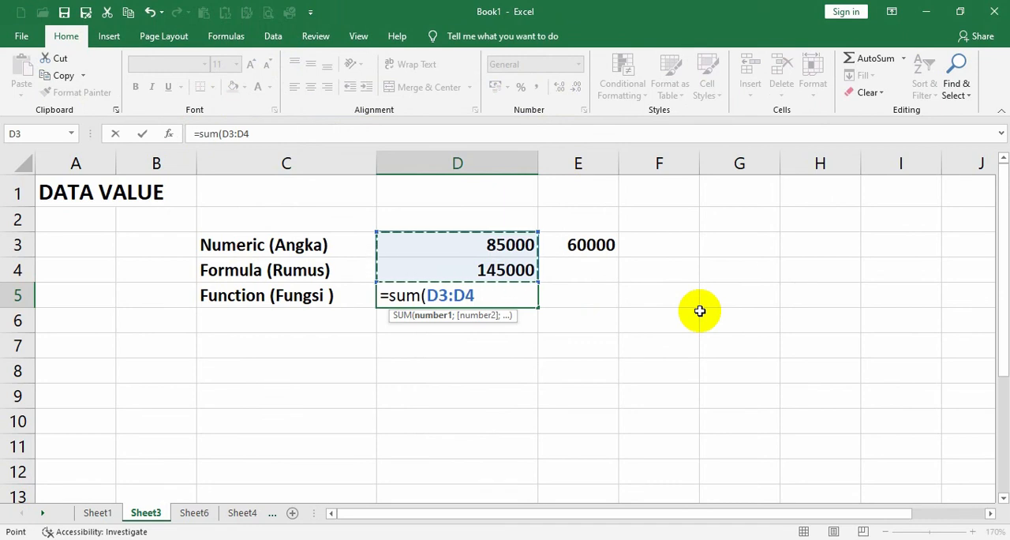
{"action": "type", "text": ")"}
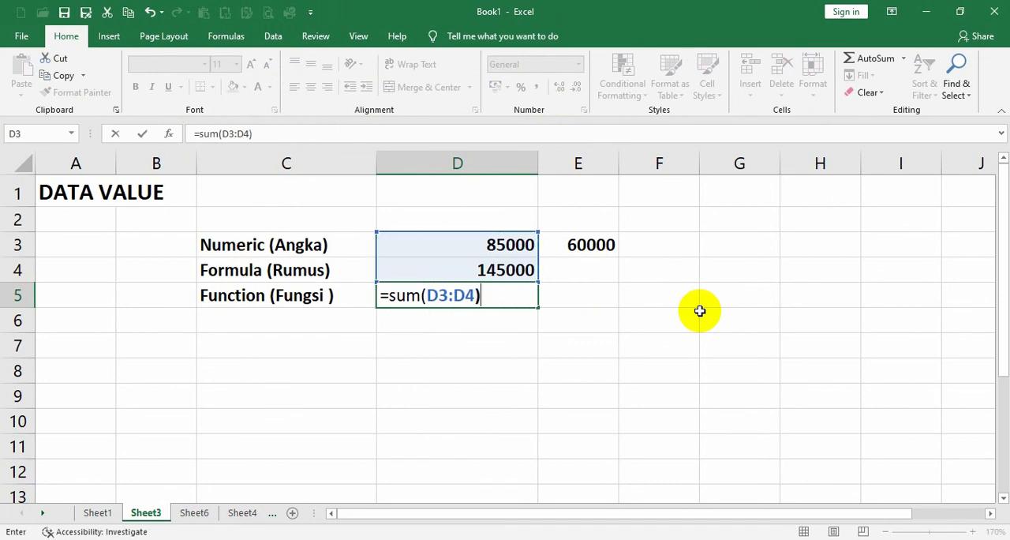
{"action": "key", "text": "Return"}
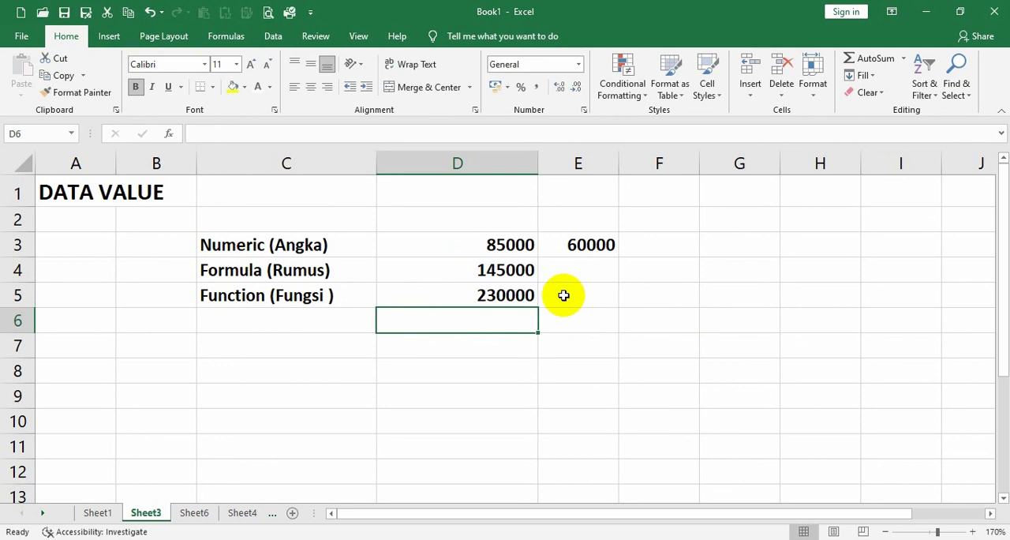
{"action": "left_click", "coordinate": [508, 298]}
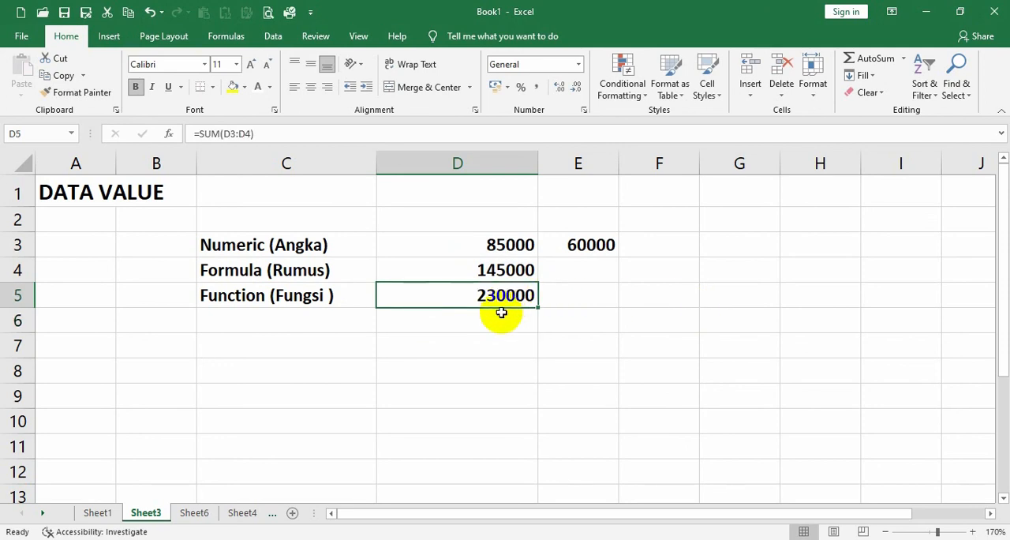
Make the label "Date (Tanggal)" appear in C6 by confirming an entry in A6.
{"action": "left_click", "coordinate": [69, 321]}
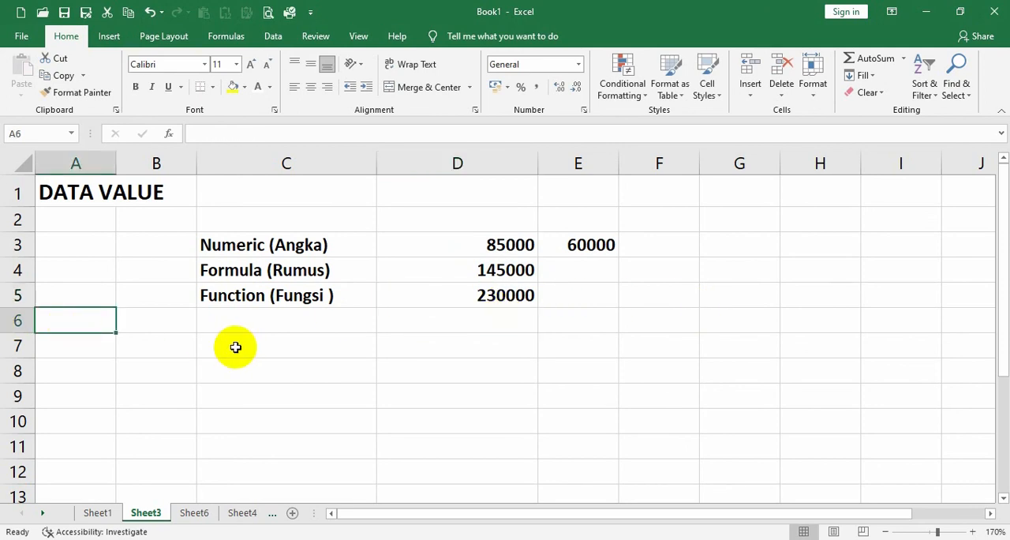
{"action": "type", "text": "Date (Tanggal)"}
{"action": "key", "text": "Return"}
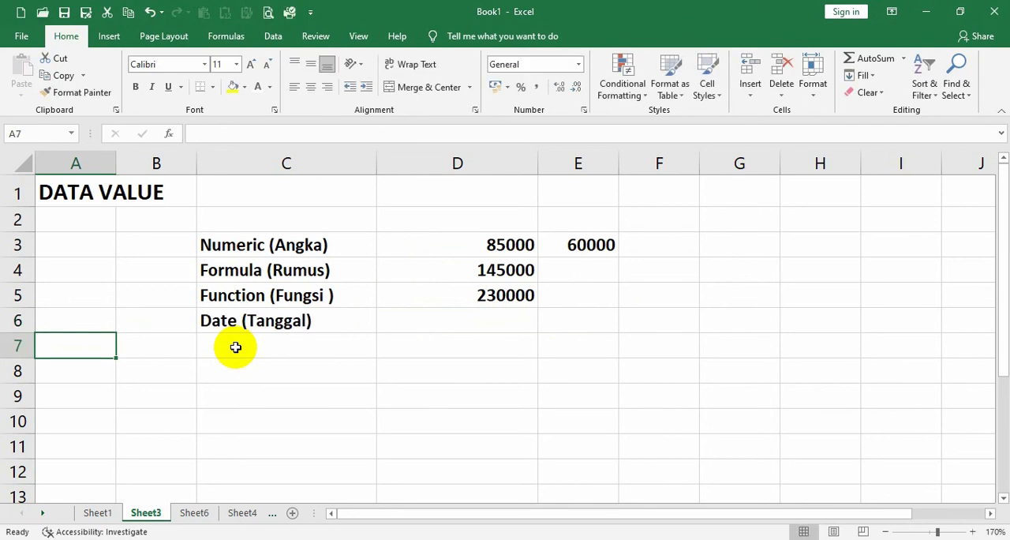
Enter the date 15/8/2022 in cell D6 as the date sample value and select that cell.
{"action": "left_click", "coordinate": [423, 323]}
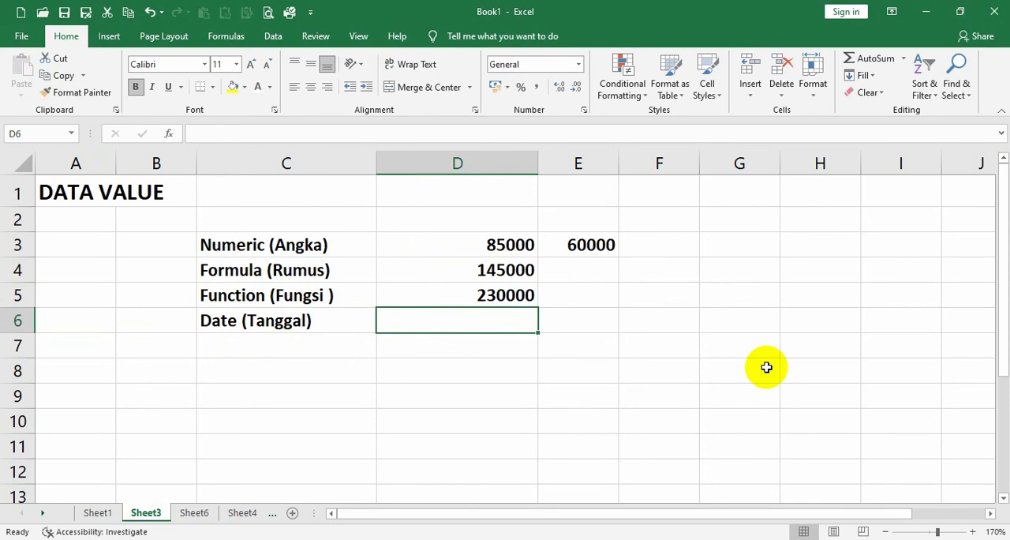
{"action": "type", "text": "15/"}
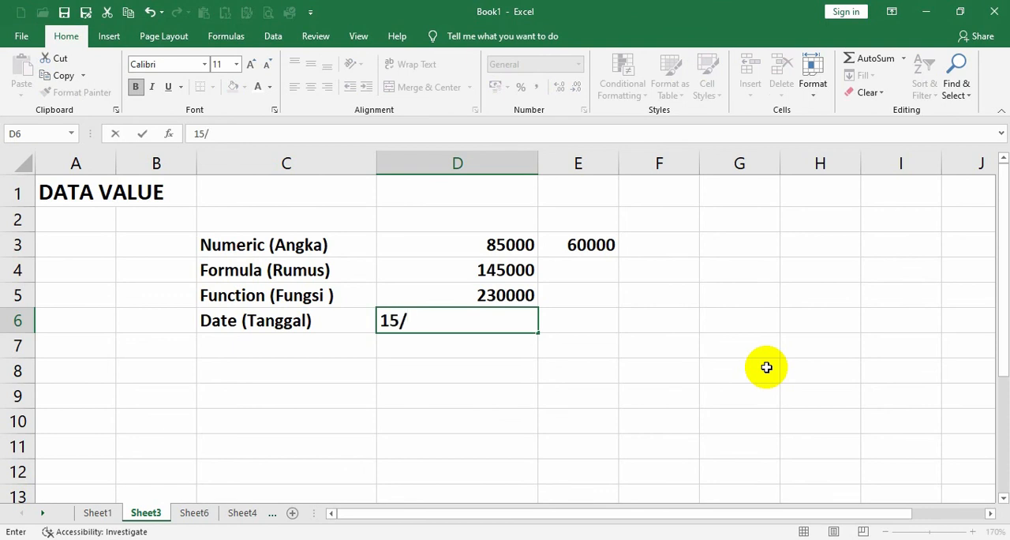
{"action": "type", "text": "8/2022"}
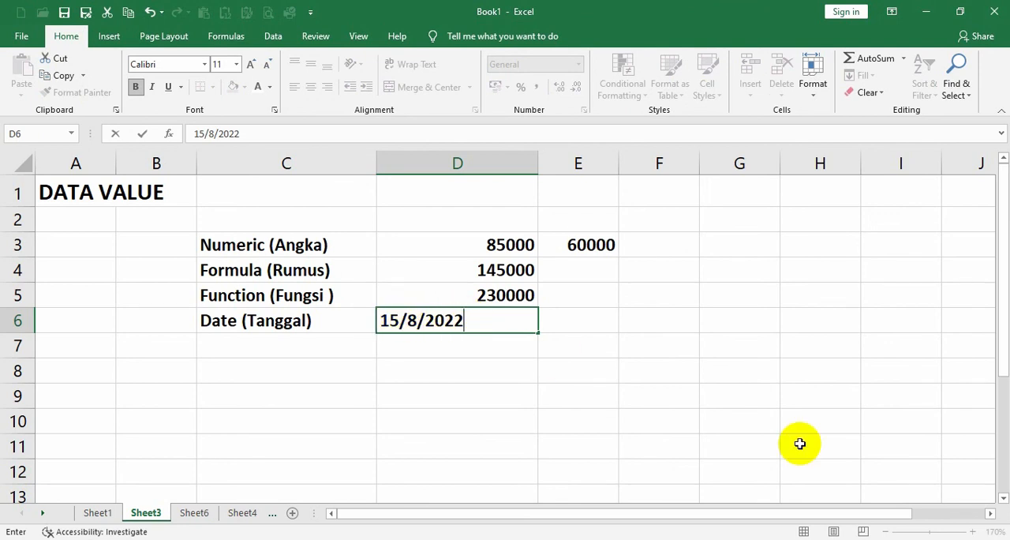
{"action": "key", "text": "Return"}
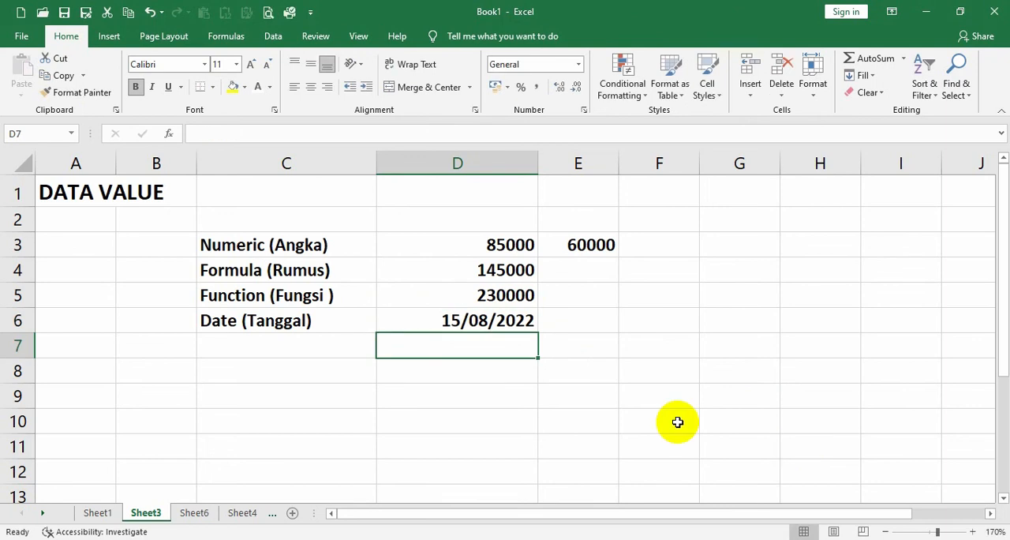
{"action": "left_click", "coordinate": [471, 321]}
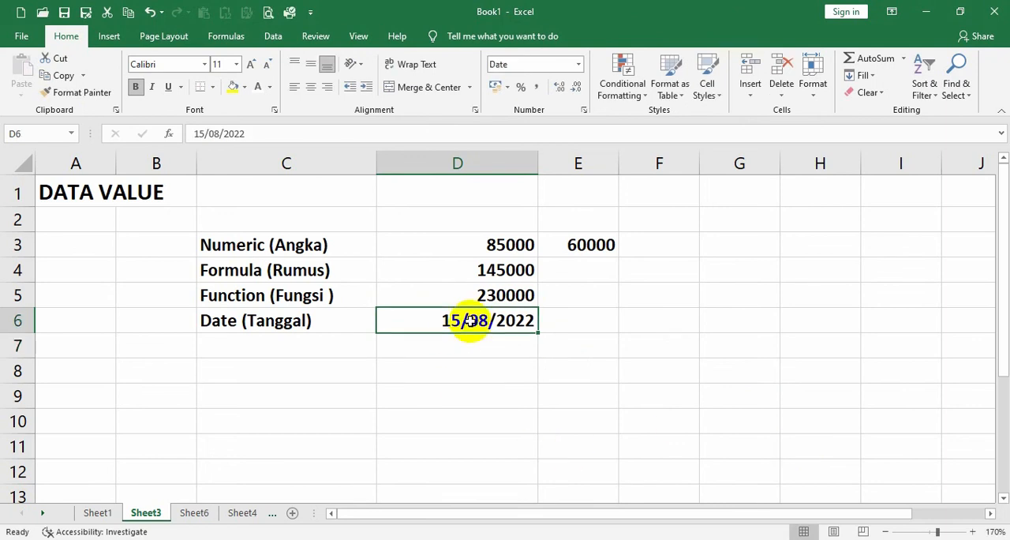
{"action": "left_click", "coordinate": [79, 347]}
{"action": "double_click", "coordinate": [100, 349]}
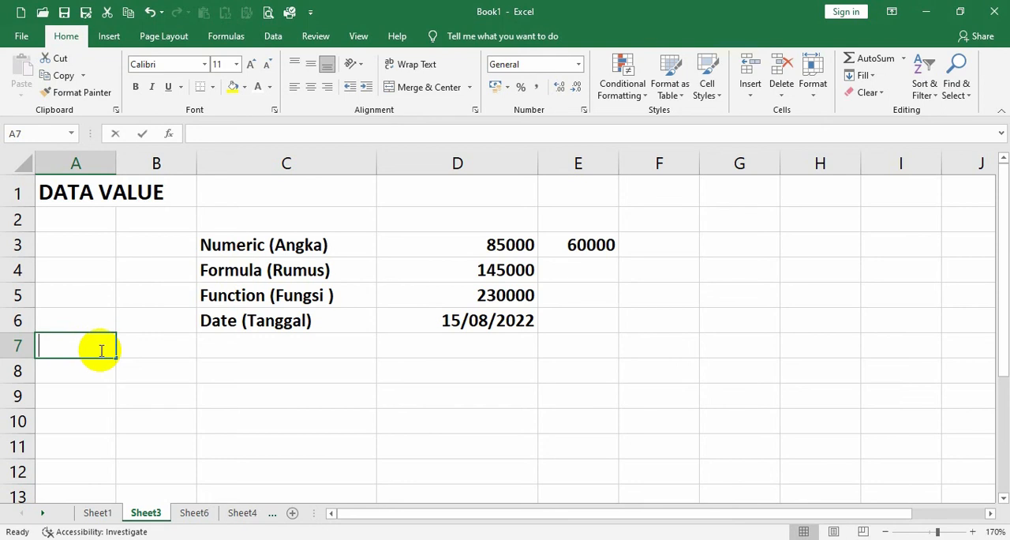
{"action": "key", "text": "Return"}
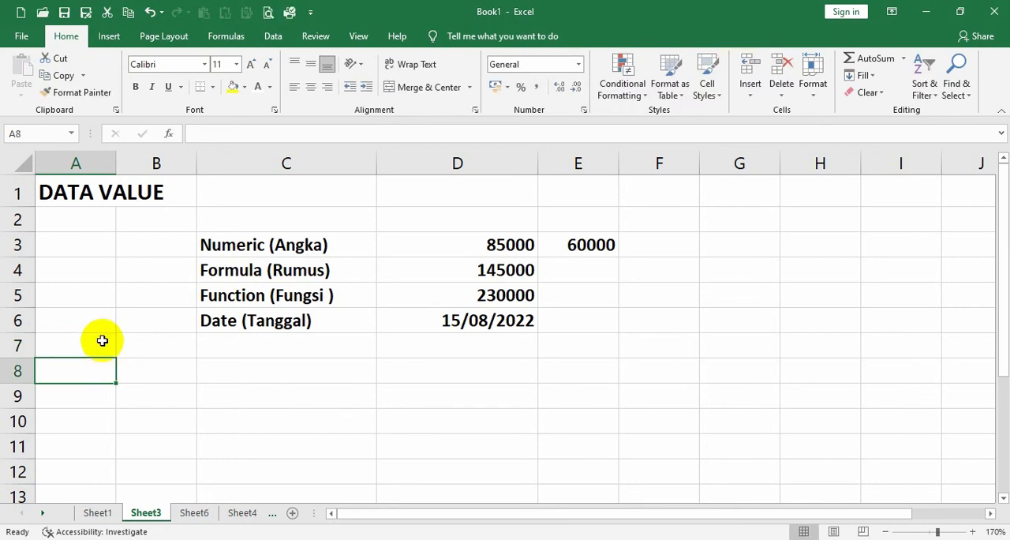
Write the label "Time (Waktu)" in cell C7.
{"action": "left_click", "coordinate": [227, 341]}
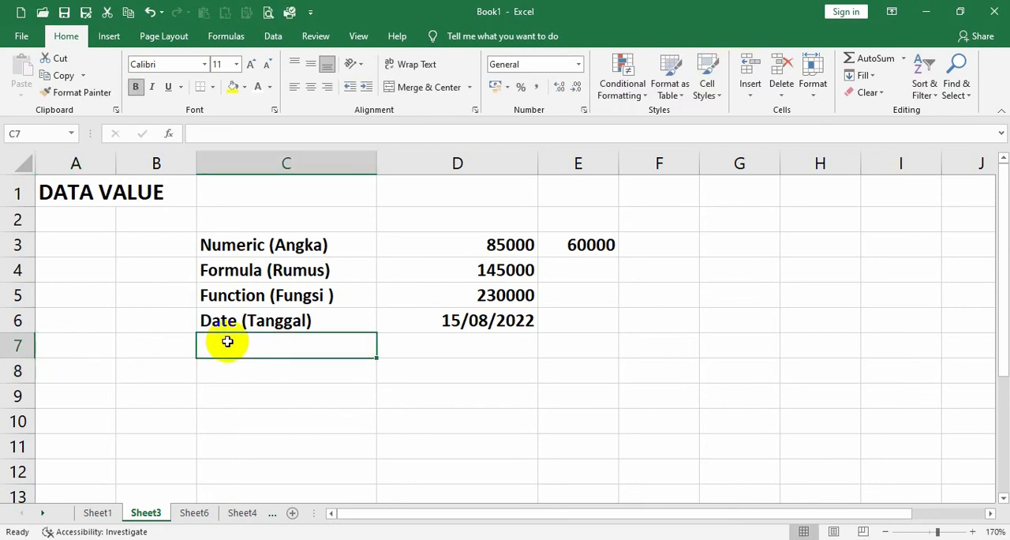
{"action": "double_click", "coordinate": [227, 341]}
{"action": "type", "text": "Time"}
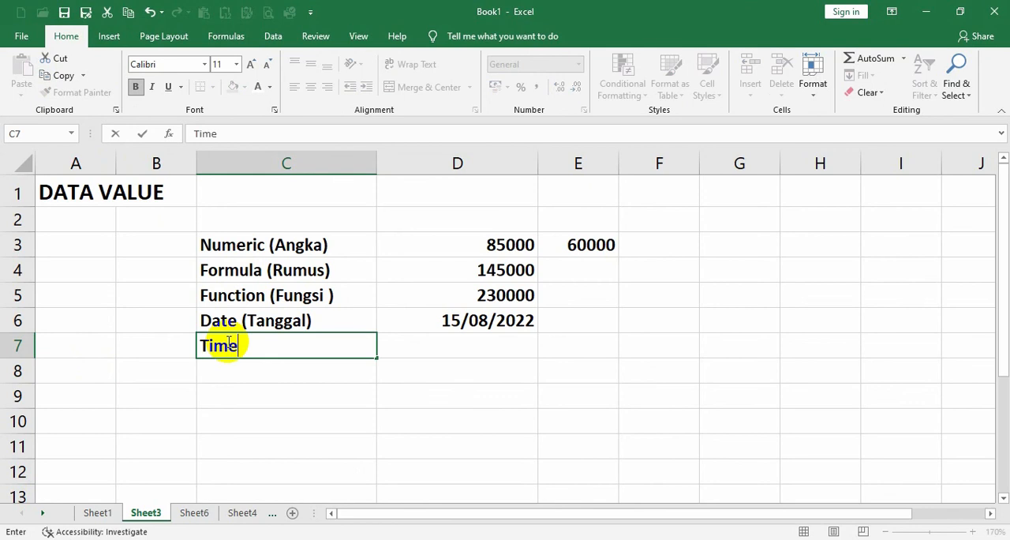
{"action": "type", "text": " (Wa"}
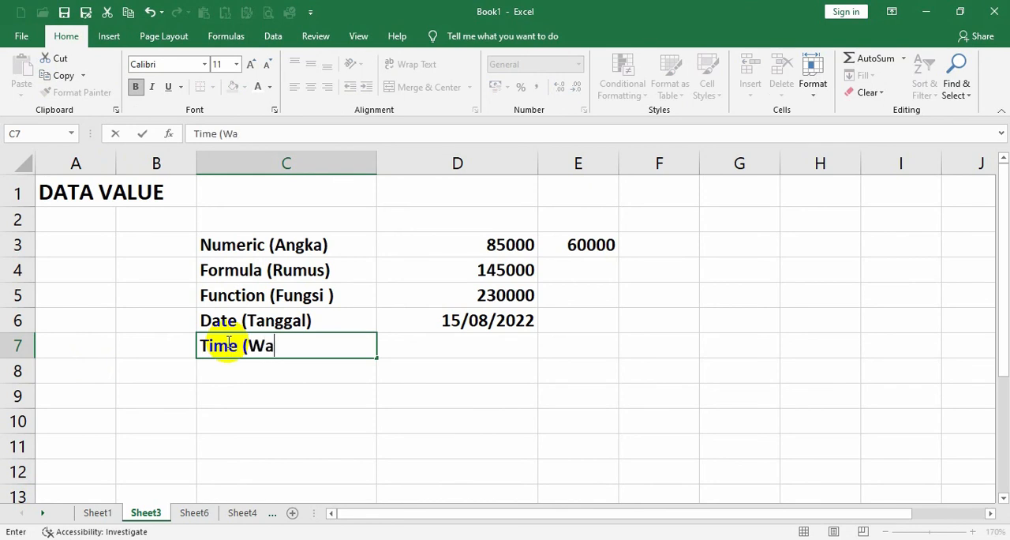
{"action": "type", "text": "ktu)"}
Enter the time 09.15.23 in cell D7 as the time sample value and select that cell.
{"action": "left_click", "coordinate": [435, 345]}
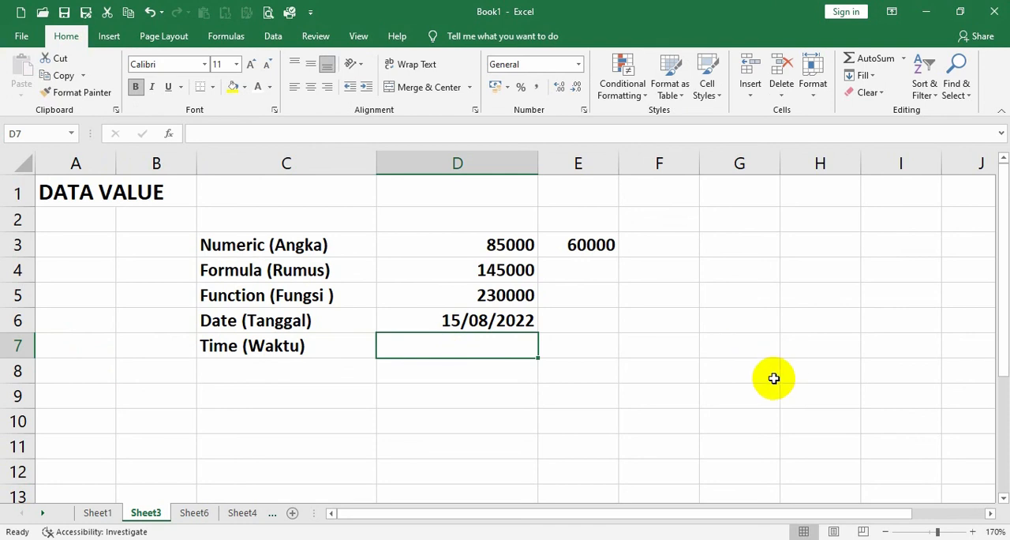
{"action": "type", "text": "09"}
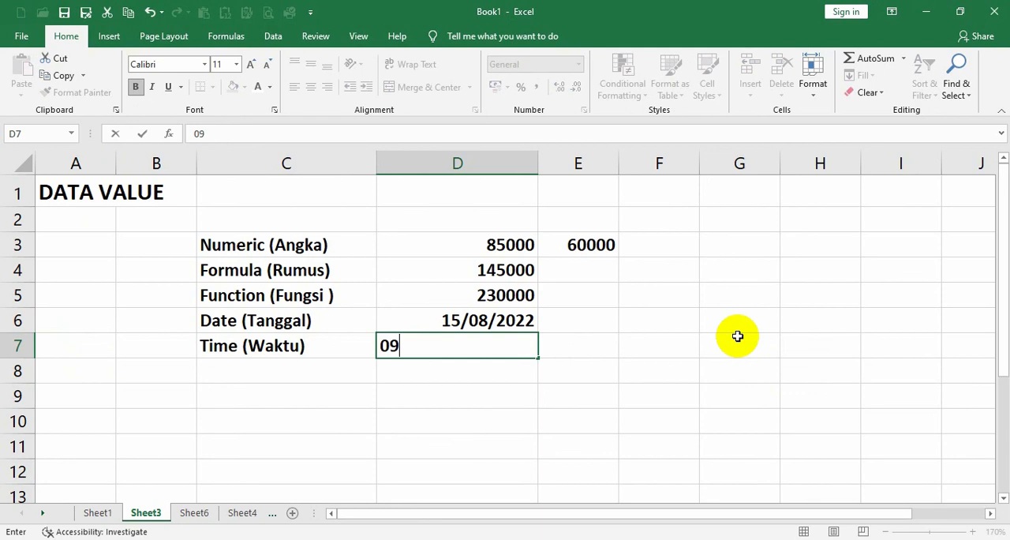
{"action": "type", "text": ".15.23"}
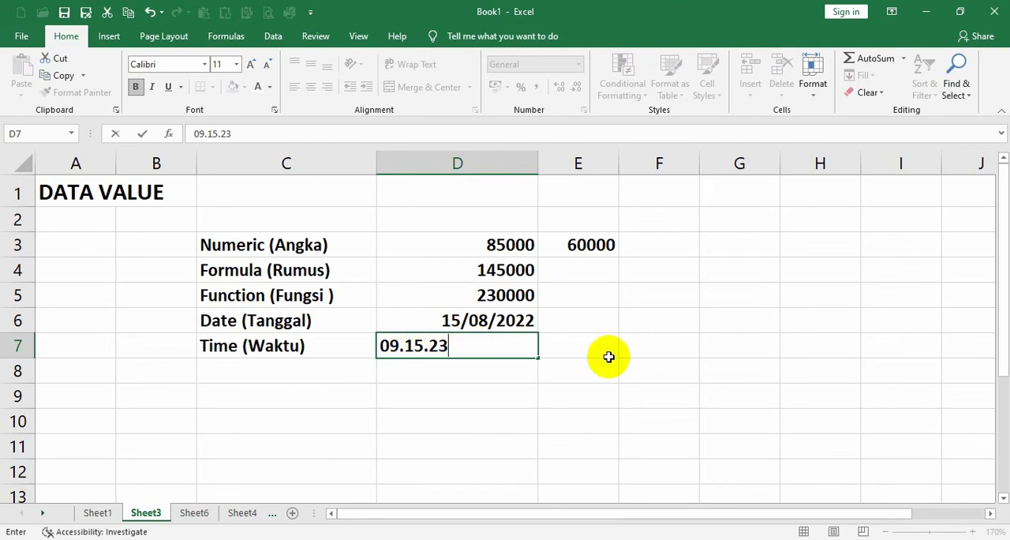
{"action": "key", "text": "Return"}
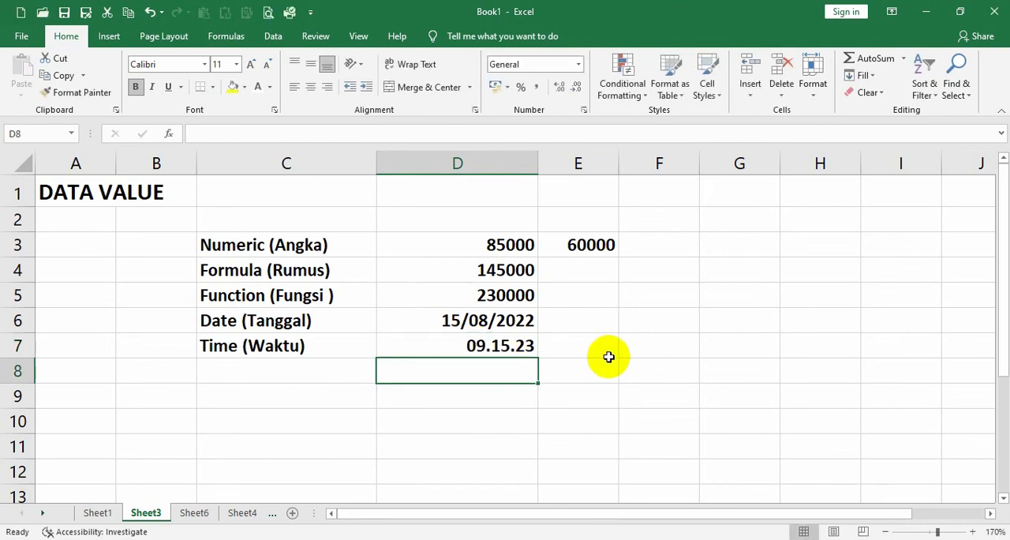
{"action": "left_click", "coordinate": [507, 348]}
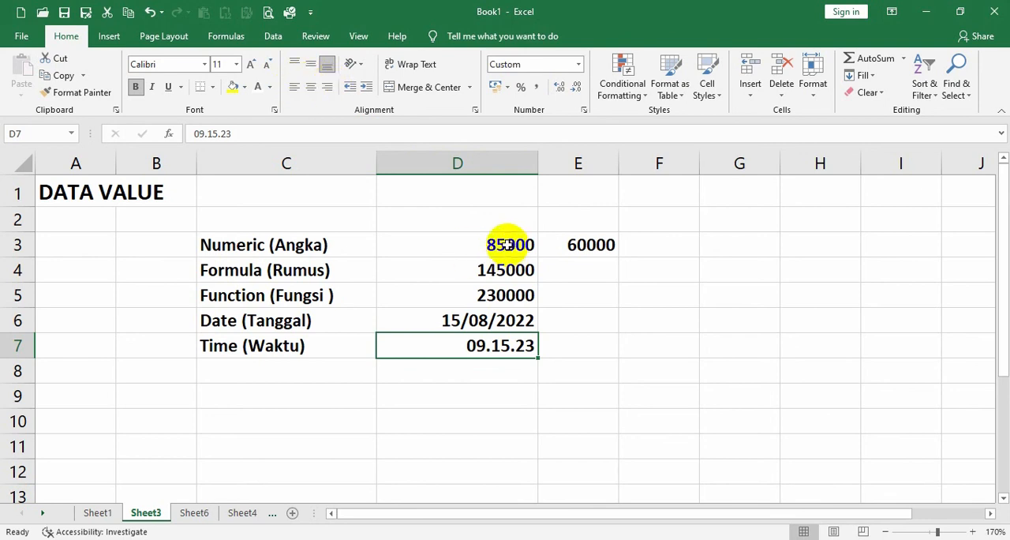
Select the sample values in D3:D7 and compare their alignment with the text labels on Sheet1, returning to Sheet3.
{"action": "left_click_drag", "start_coordinate": [500, 244], "coordinate": [494, 334]}
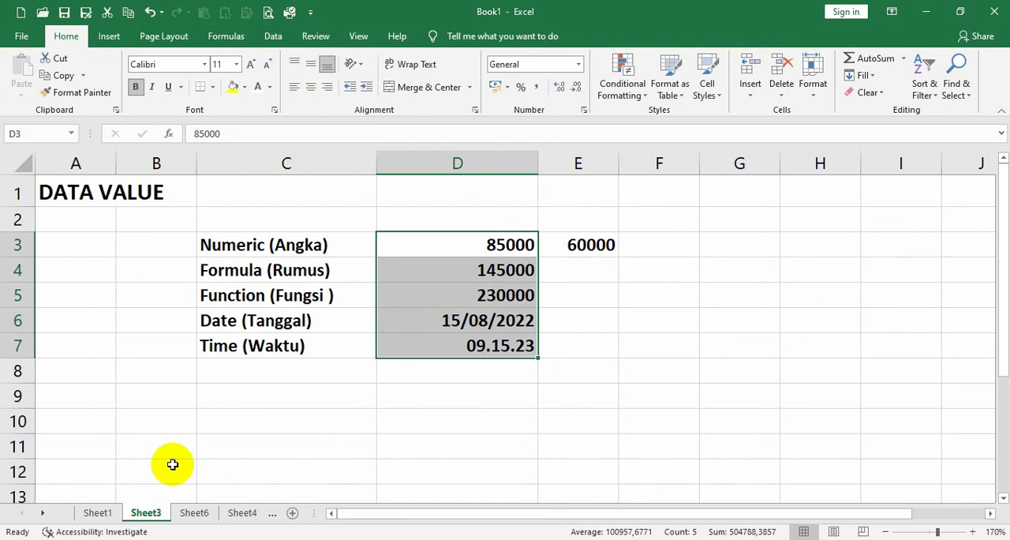
{"action": "left_click", "coordinate": [99, 513]}
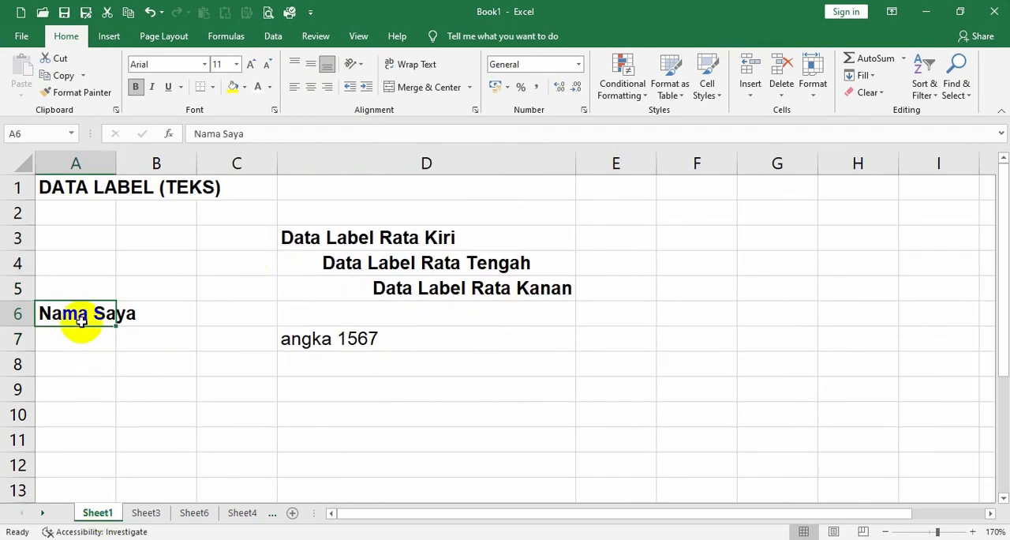
{"action": "left_click", "coordinate": [149, 514]}
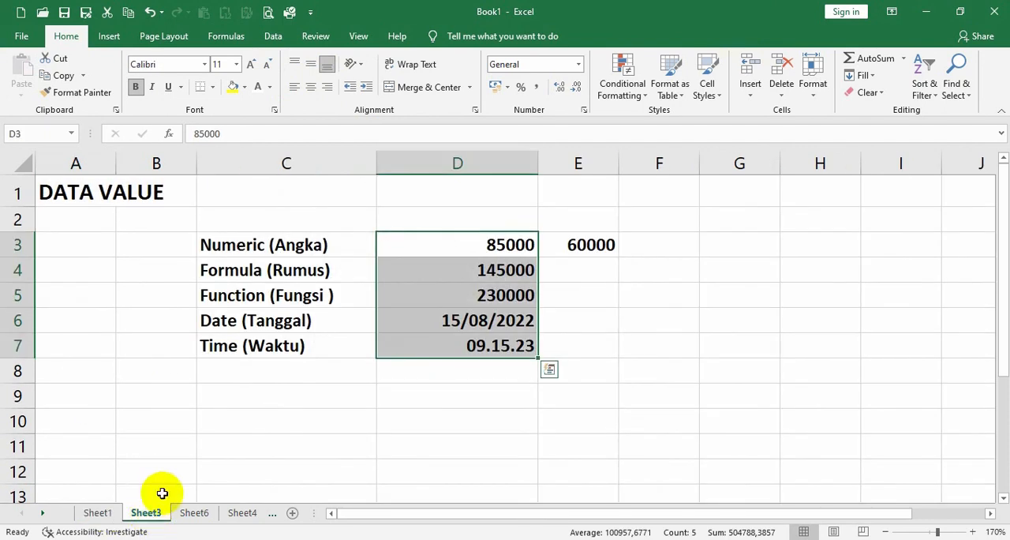